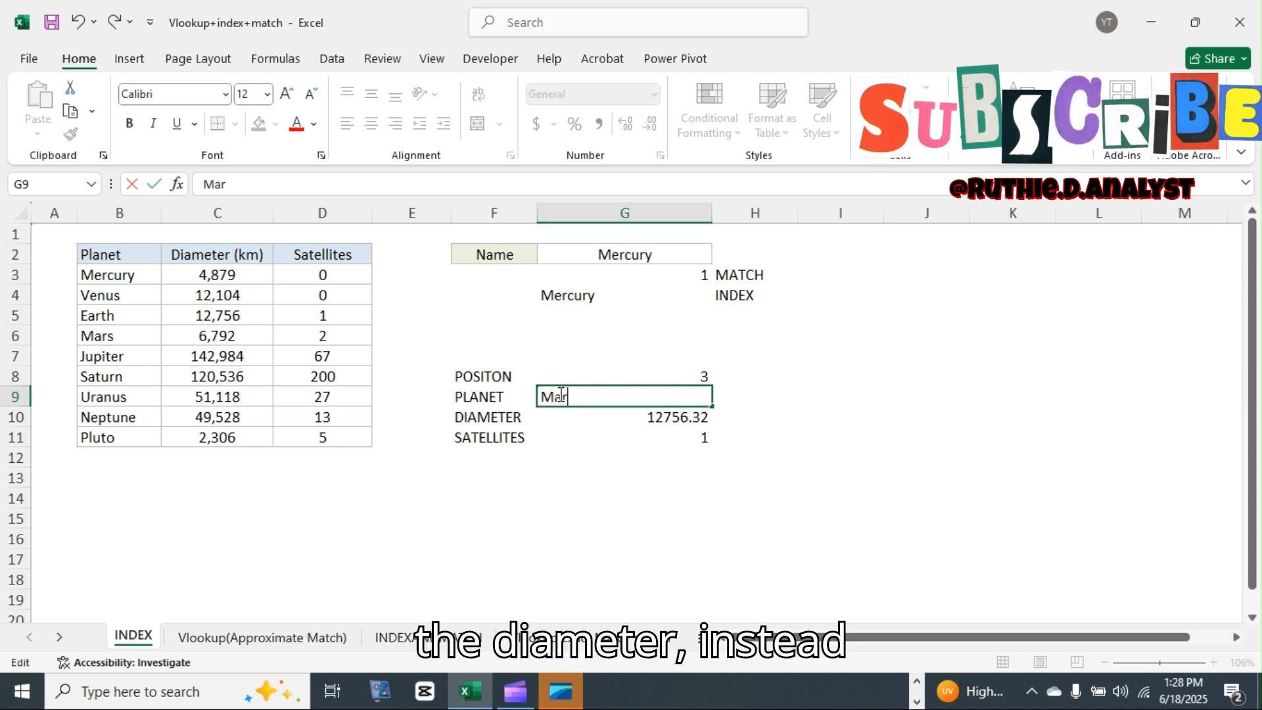
# - Enter Mars as the planet in cell G9
pyautogui.press('Return')
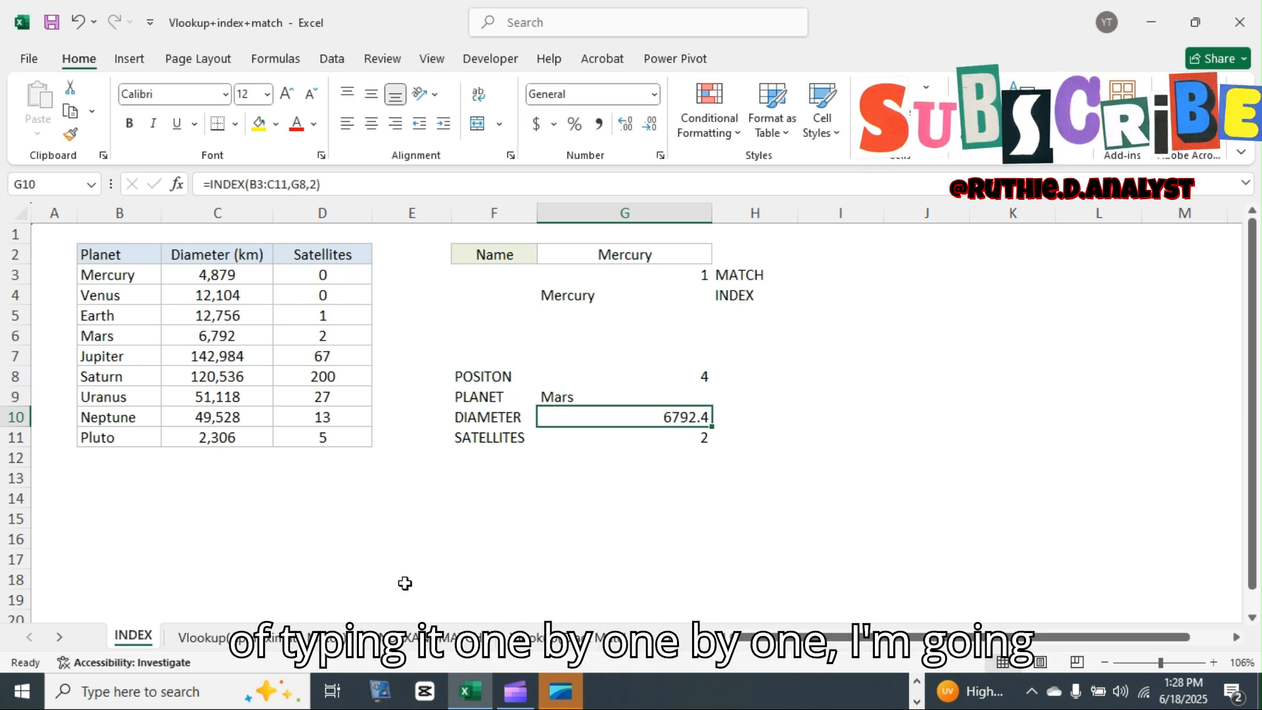
# - On the Vlookup(Approximate Match) sheet, open data validation for the Employee ID input cell G1 and allow a List
pyautogui.click(204, 637)
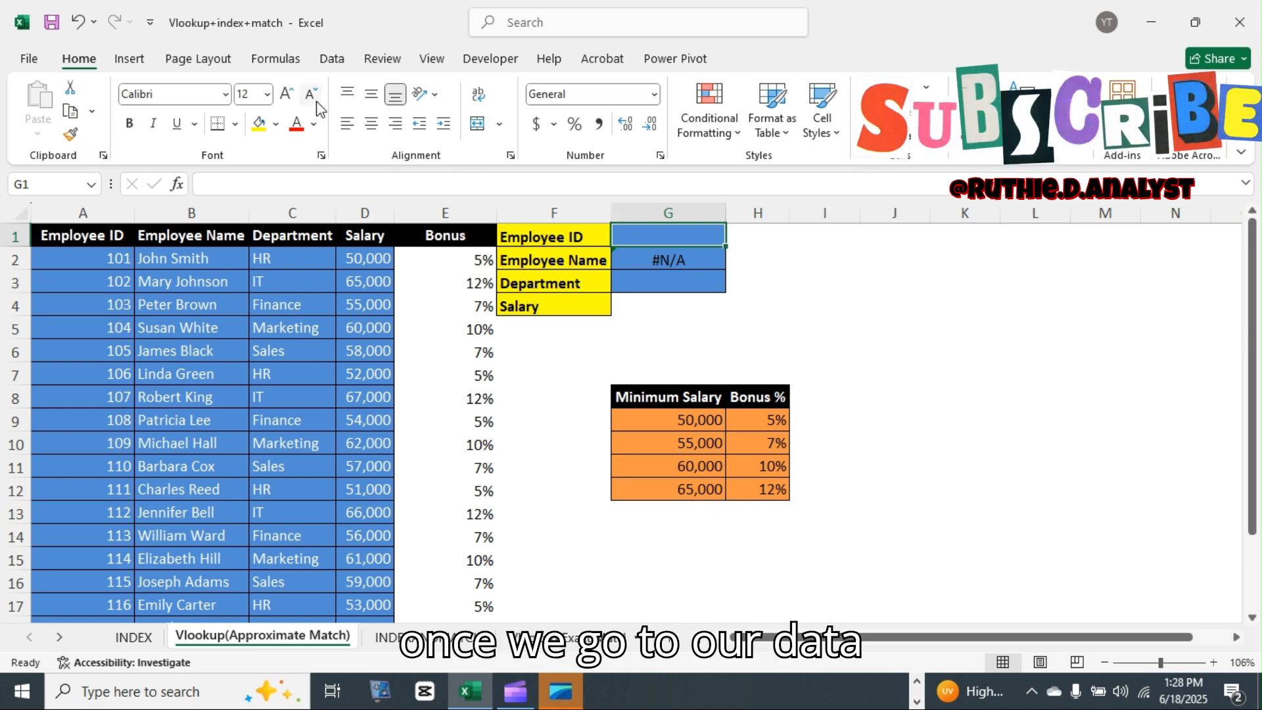
pyautogui.click(334, 60)
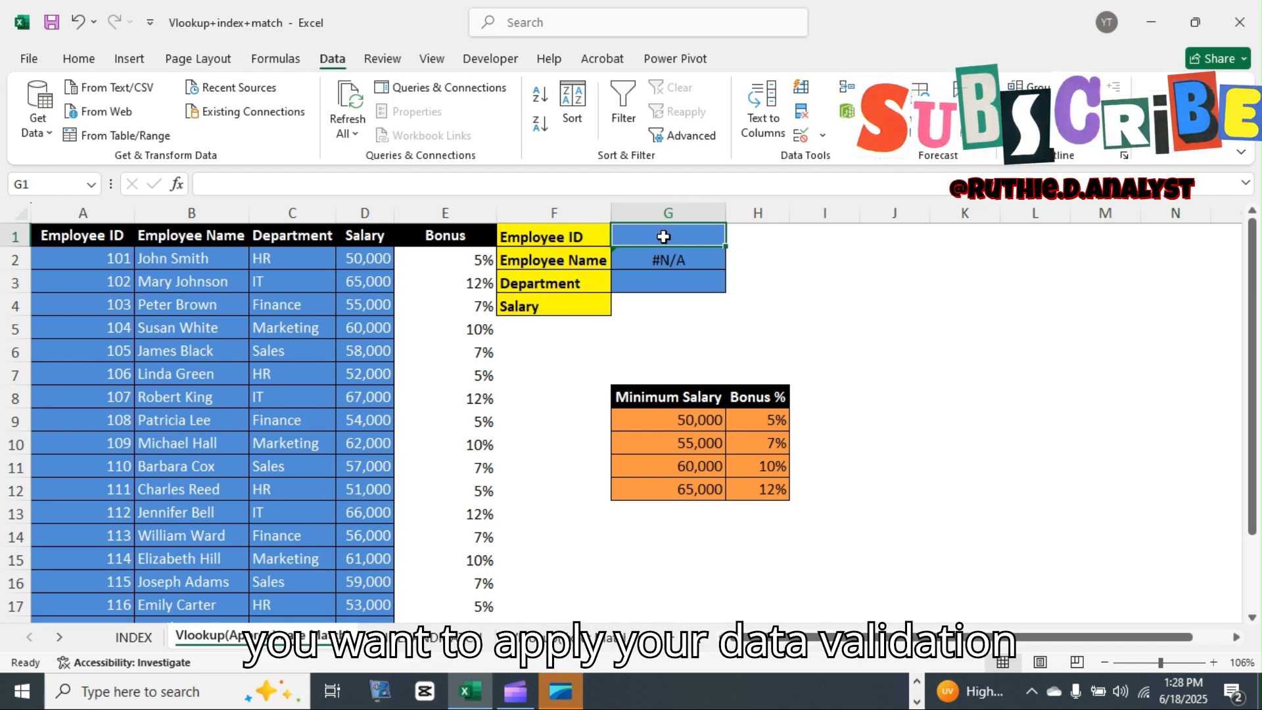
pyautogui.click(769, 256)
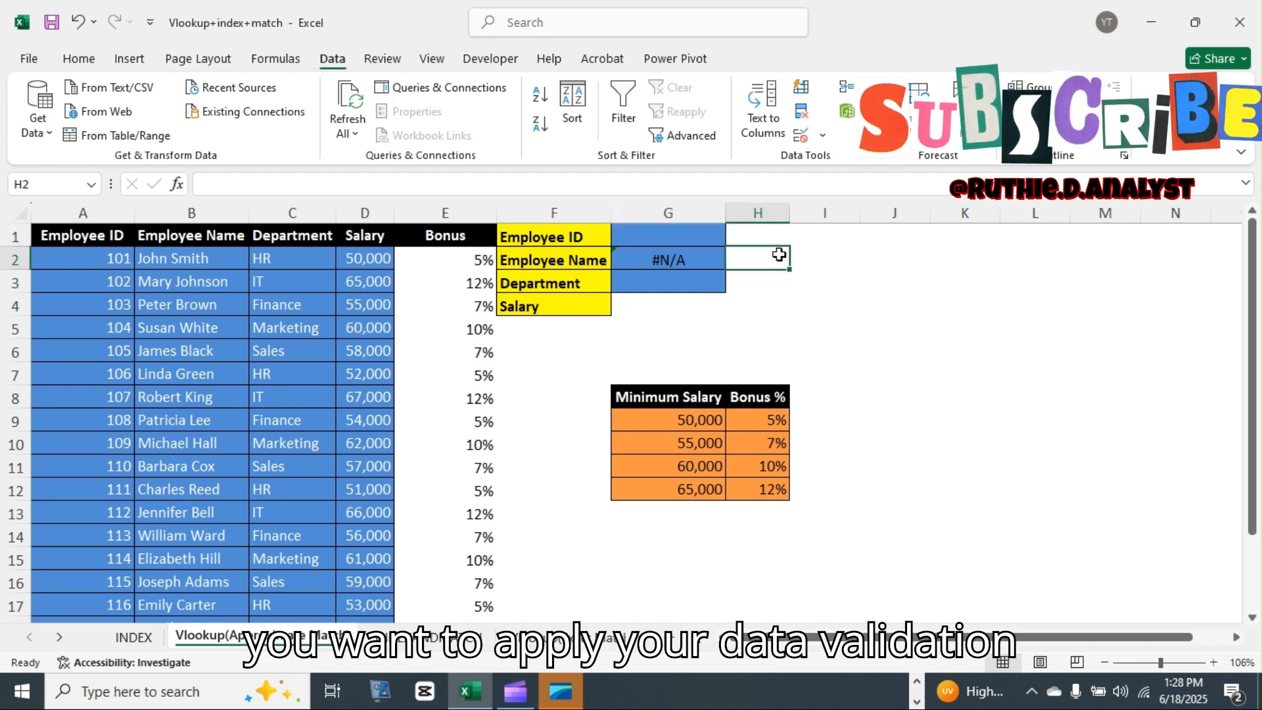
pyautogui.click(666, 235)
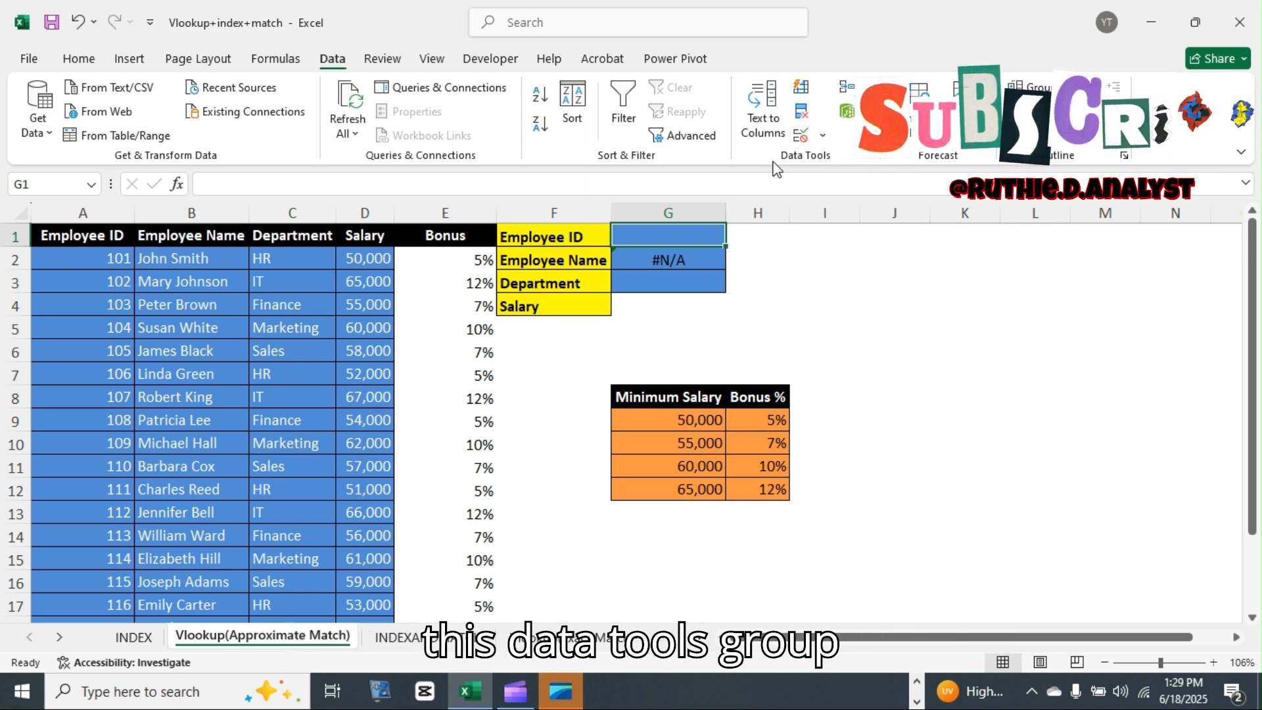
pyautogui.click(822, 136)
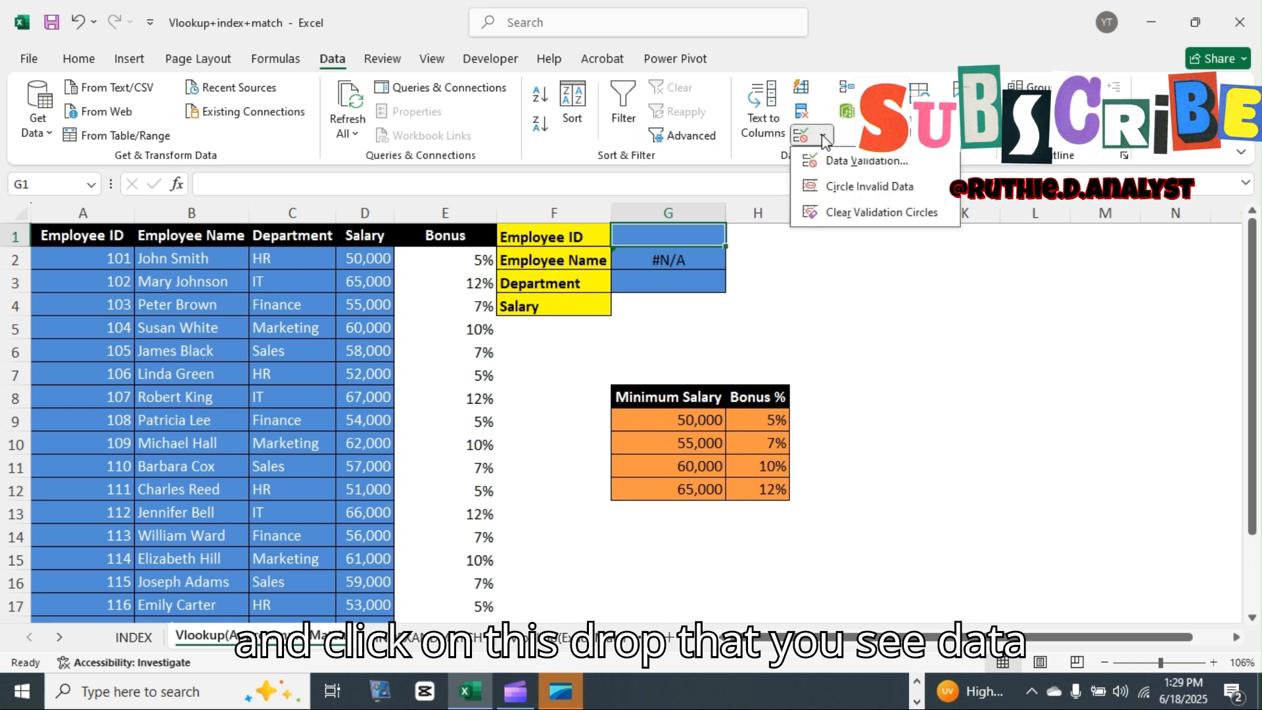
pyautogui.click(839, 161)
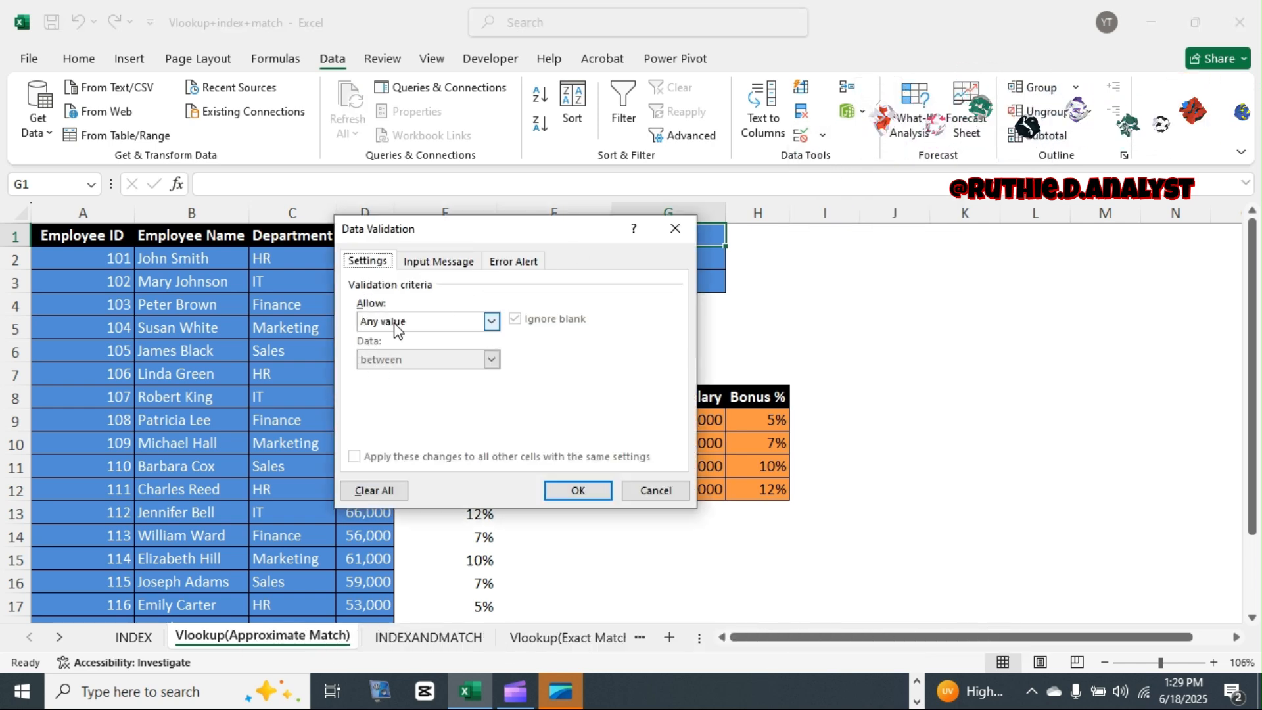
pyautogui.click(493, 322)
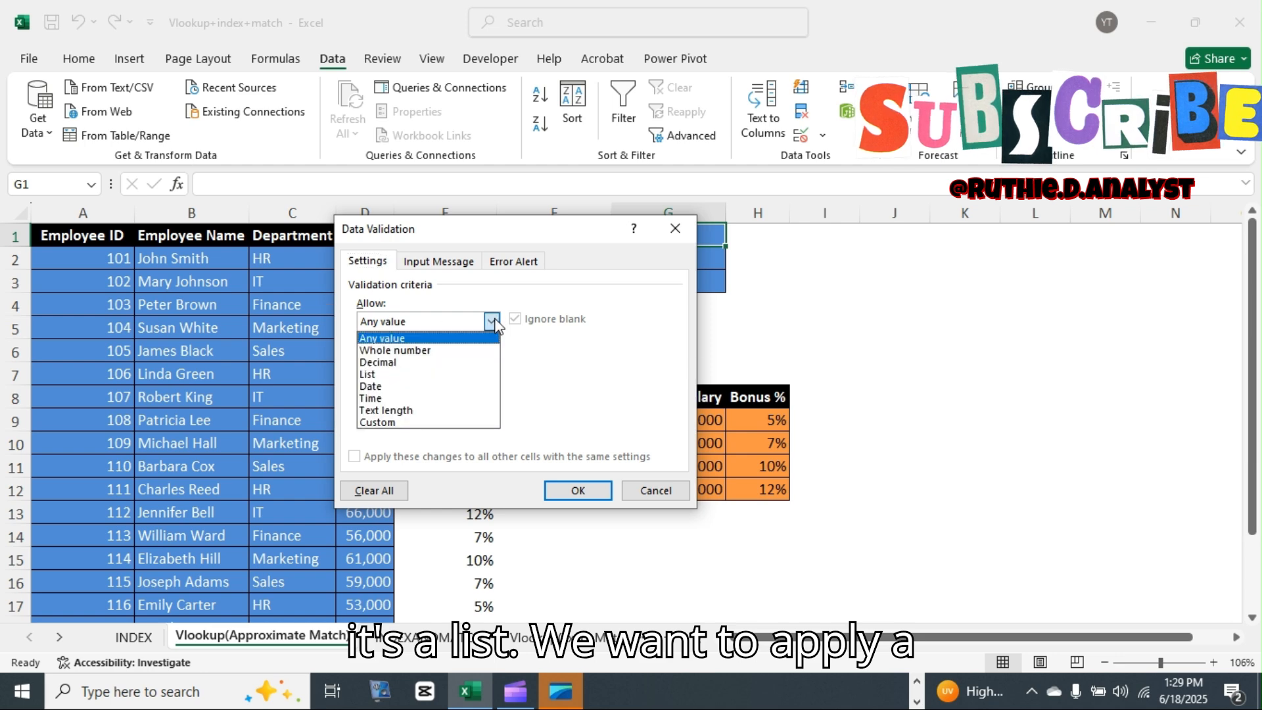
pyautogui.click(392, 374)
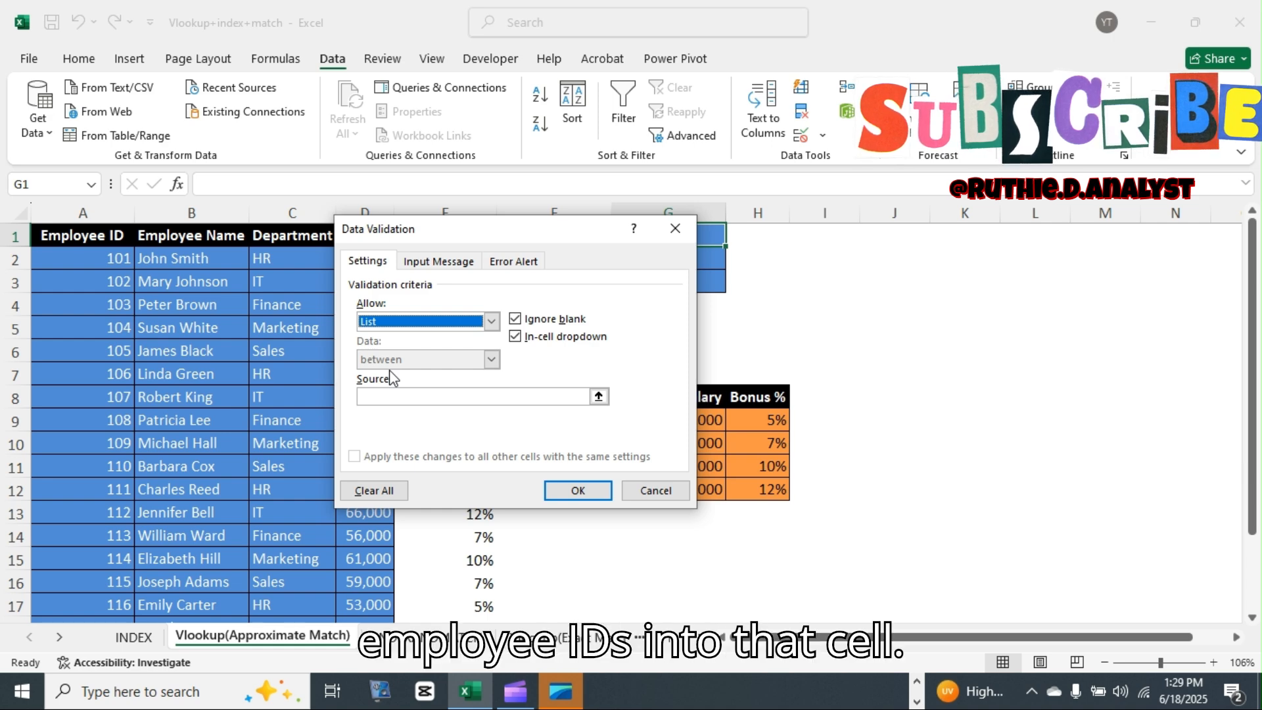
# - Use the employee IDs in A2:A21 as the list source and apply the validation to G1
pyautogui.click(598, 397)
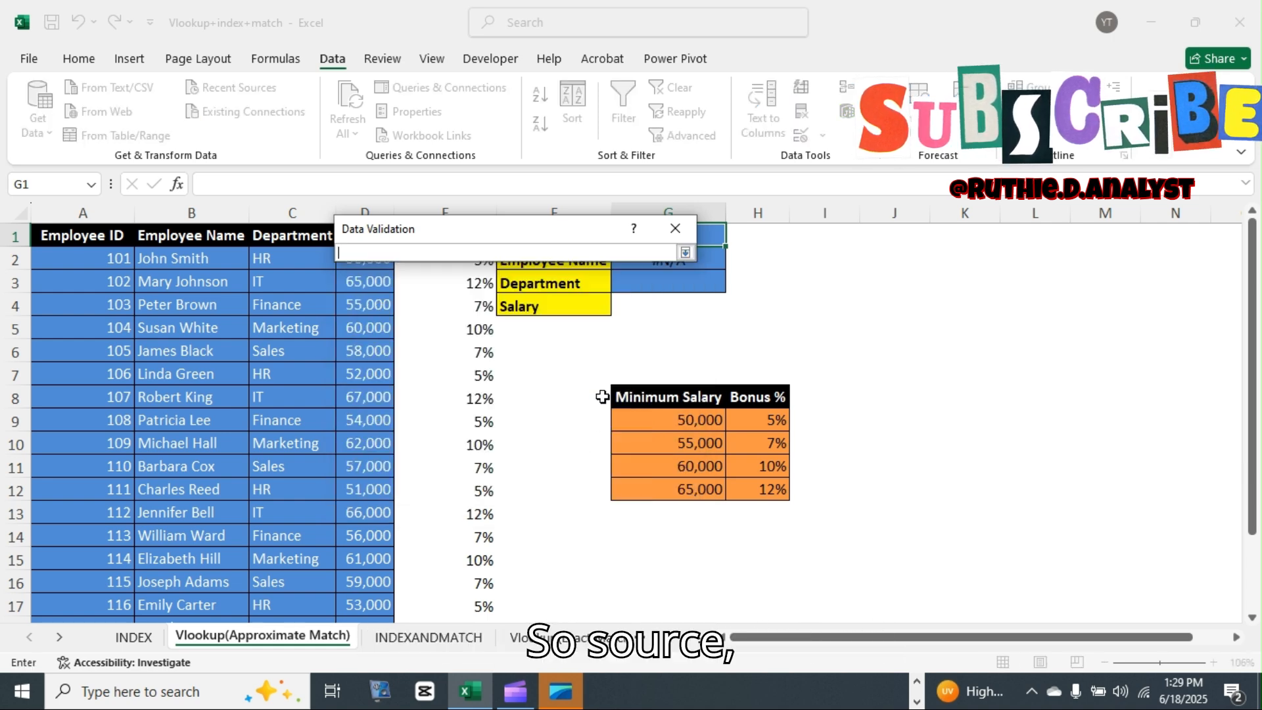
pyautogui.click(122, 267)
pyautogui.press('F4')
pyautogui.press('F4')
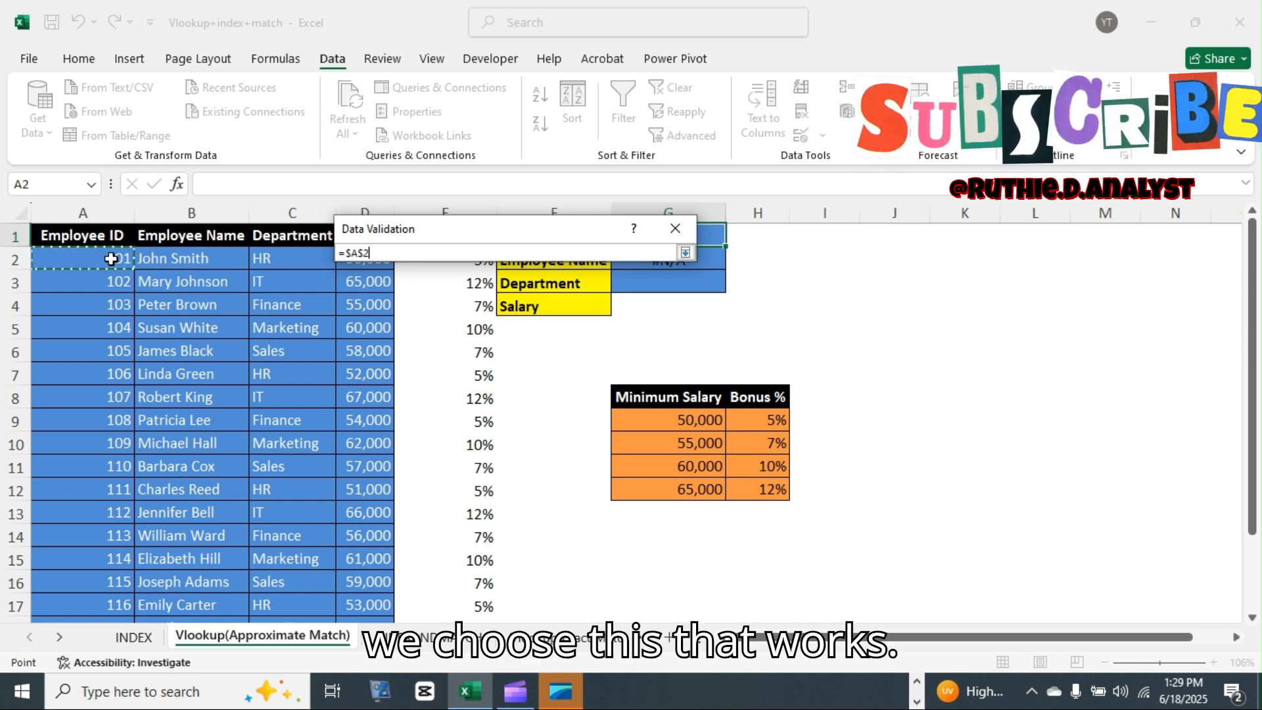
pyautogui.hotkey('ctrl', 'shift', 'Down')
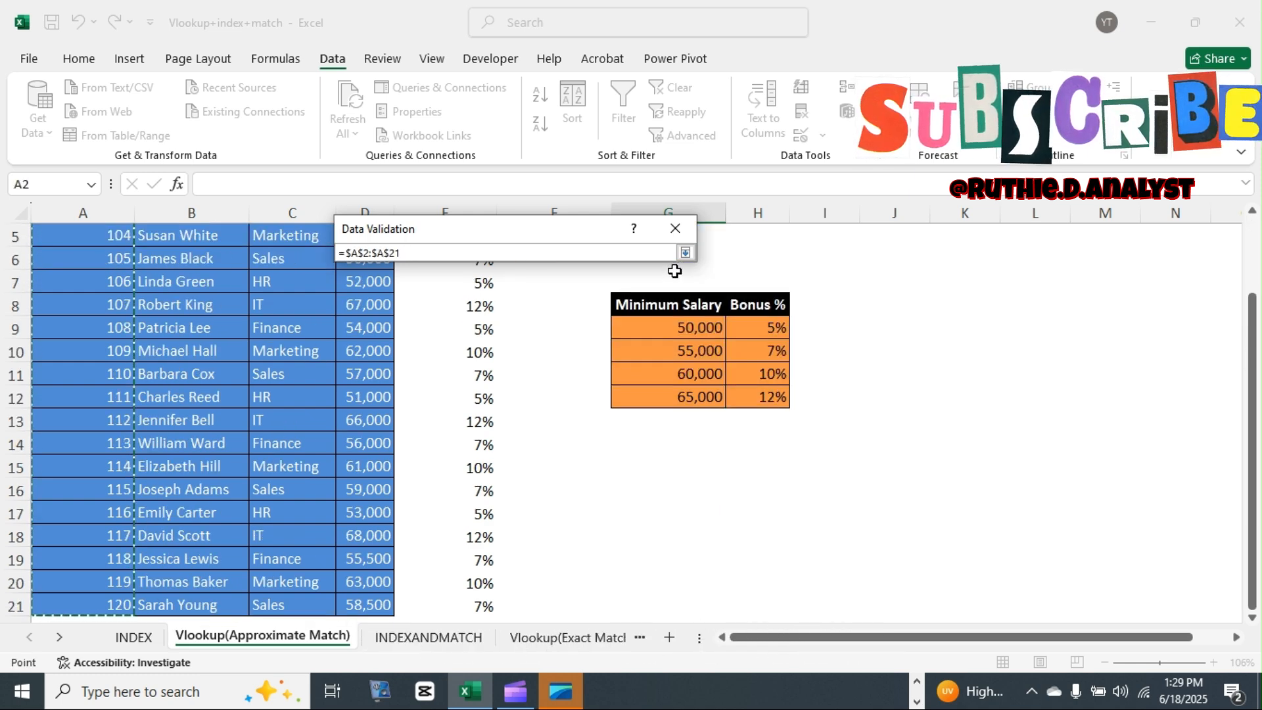
pyautogui.click(685, 253)
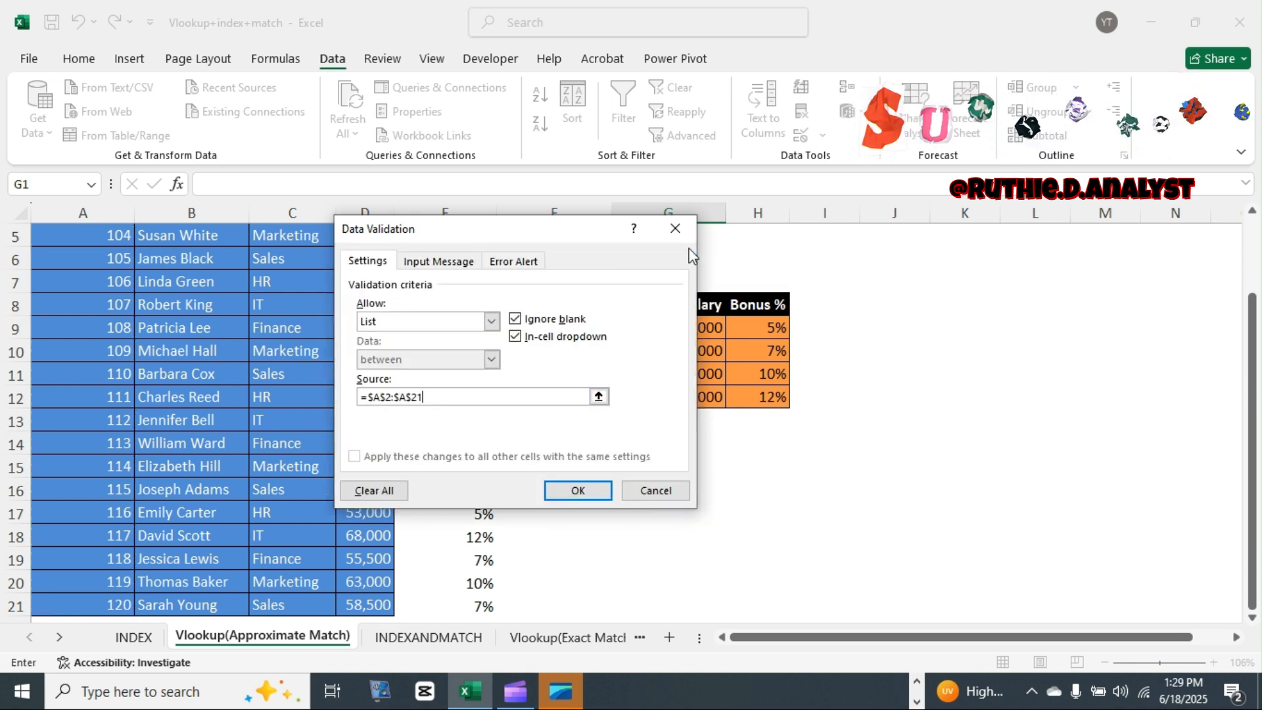
pyautogui.click(580, 491)
pyautogui.moveTo(1254, 526); pyautogui.dragTo(1253, 453)
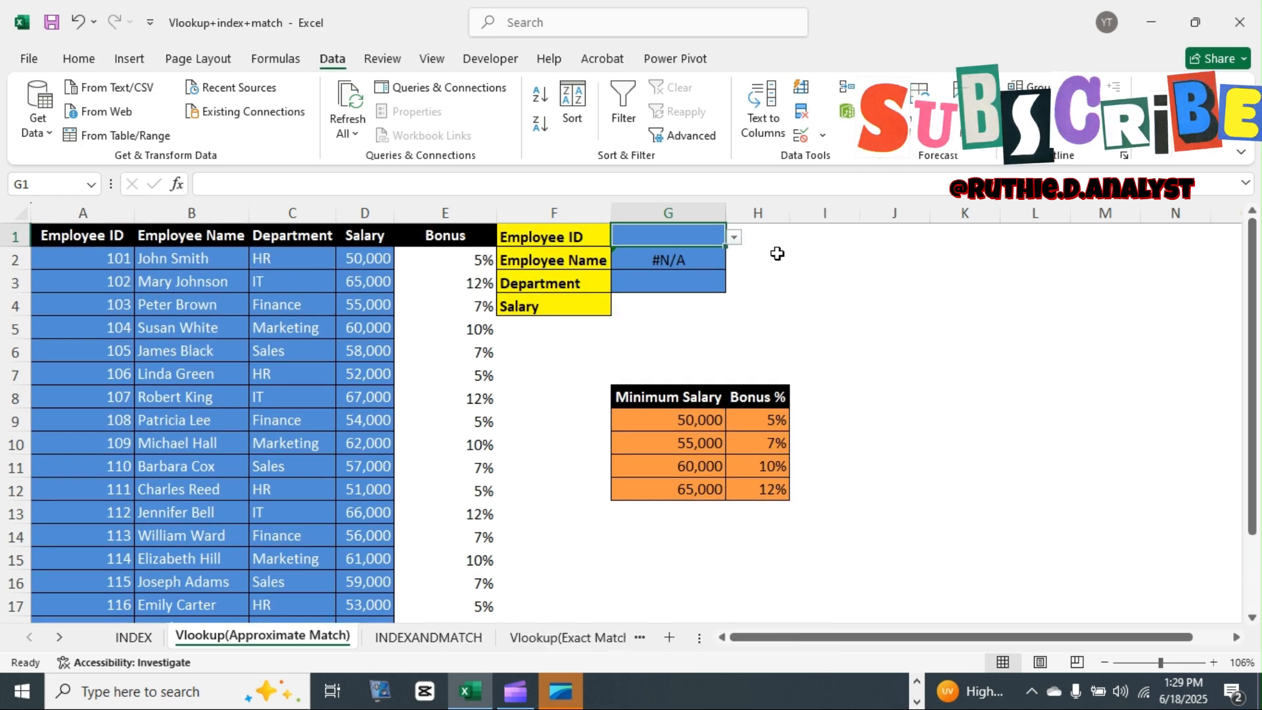
# - Test the Employee ID dropdown in G1 by choosing 103, 107 and 118 in turn
pyautogui.click(734, 238)
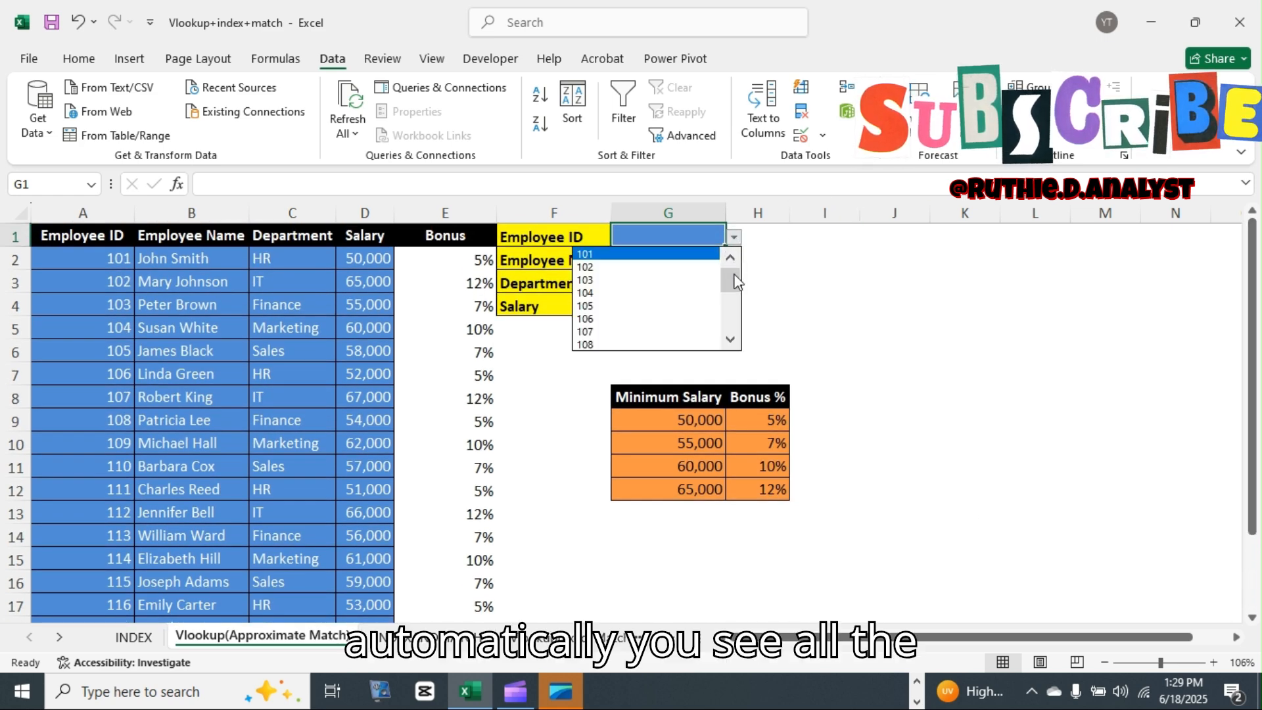
pyautogui.doubleClick(606, 281)
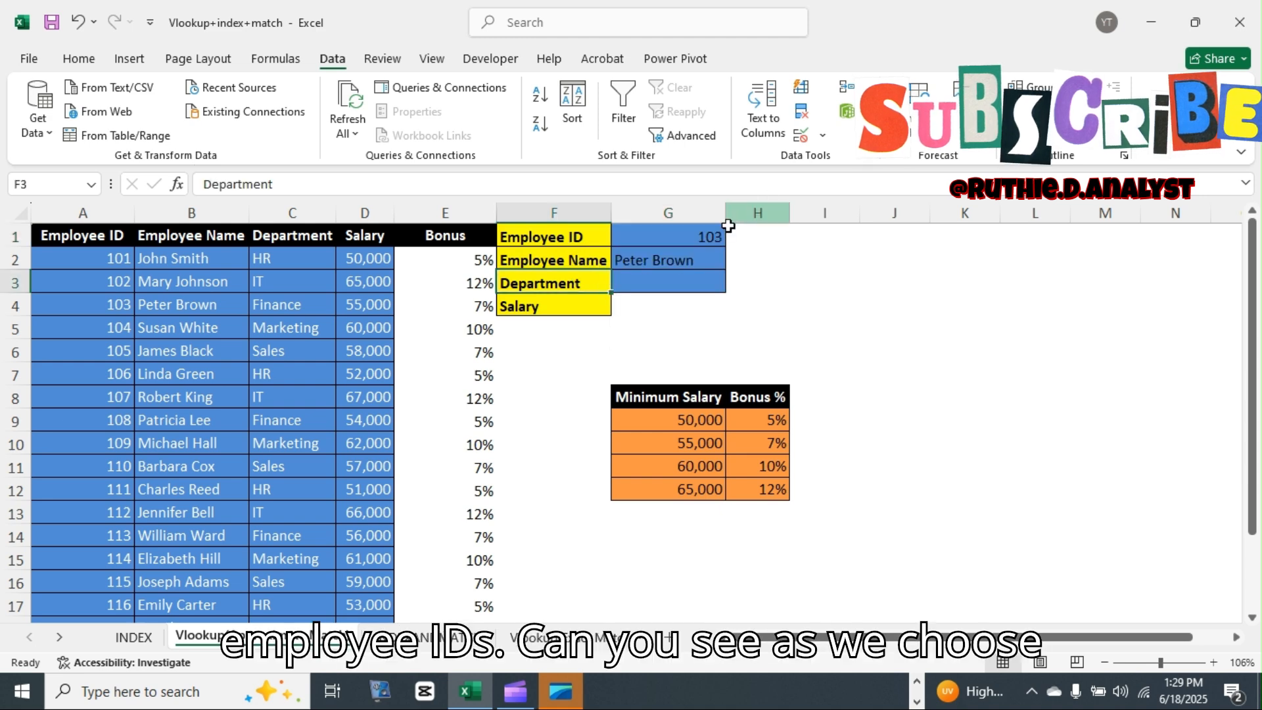
pyautogui.click(711, 237)
pyautogui.click(733, 238)
pyautogui.click(631, 306)
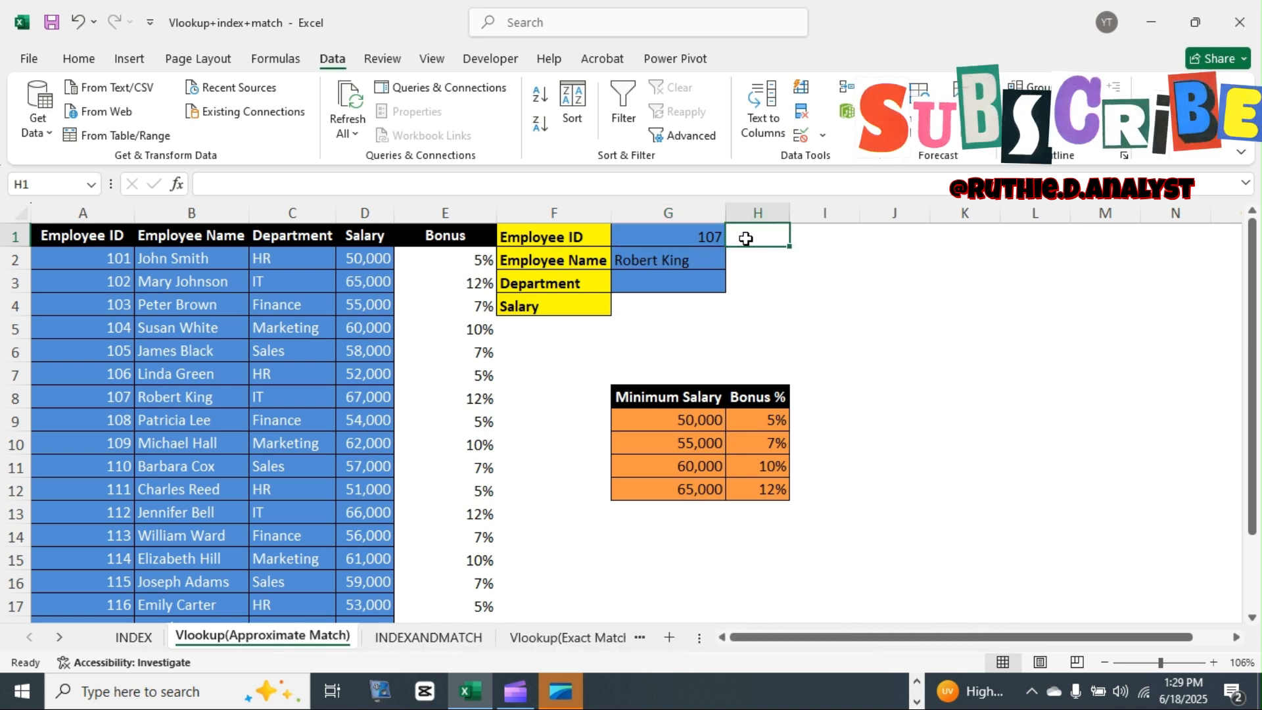
pyautogui.click(733, 239)
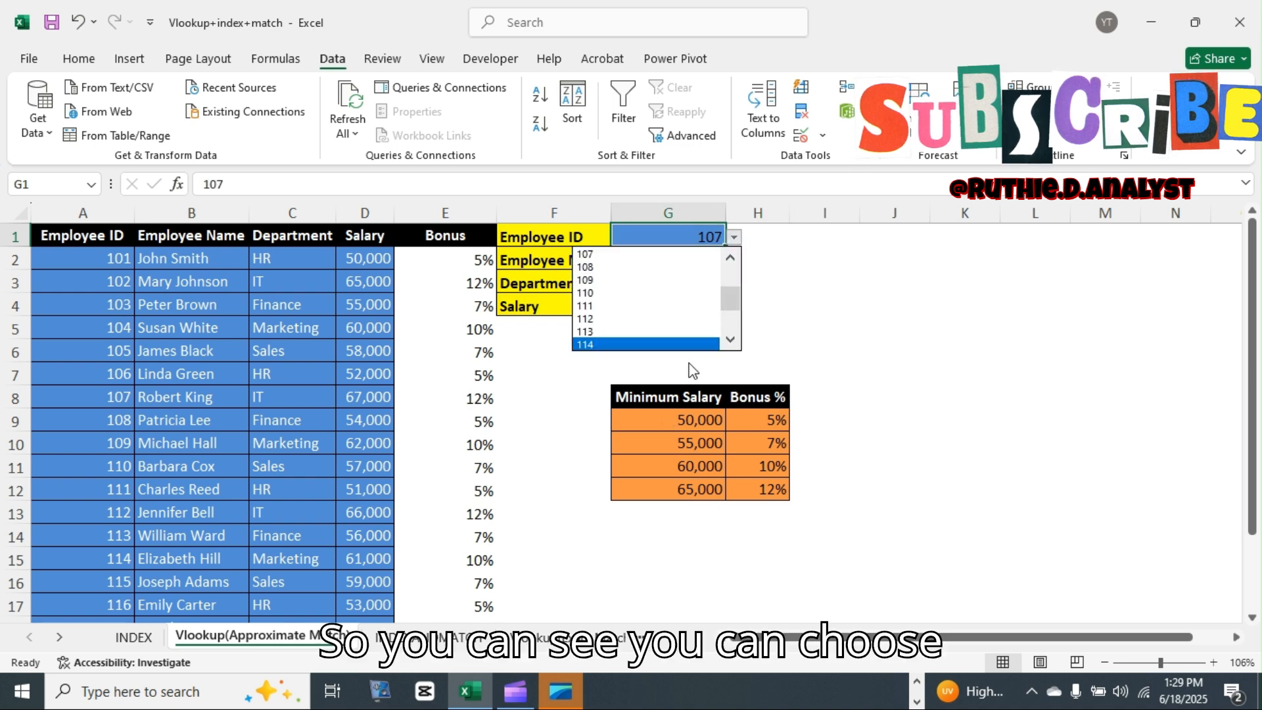
pyautogui.scroll(-2, 725, 335)
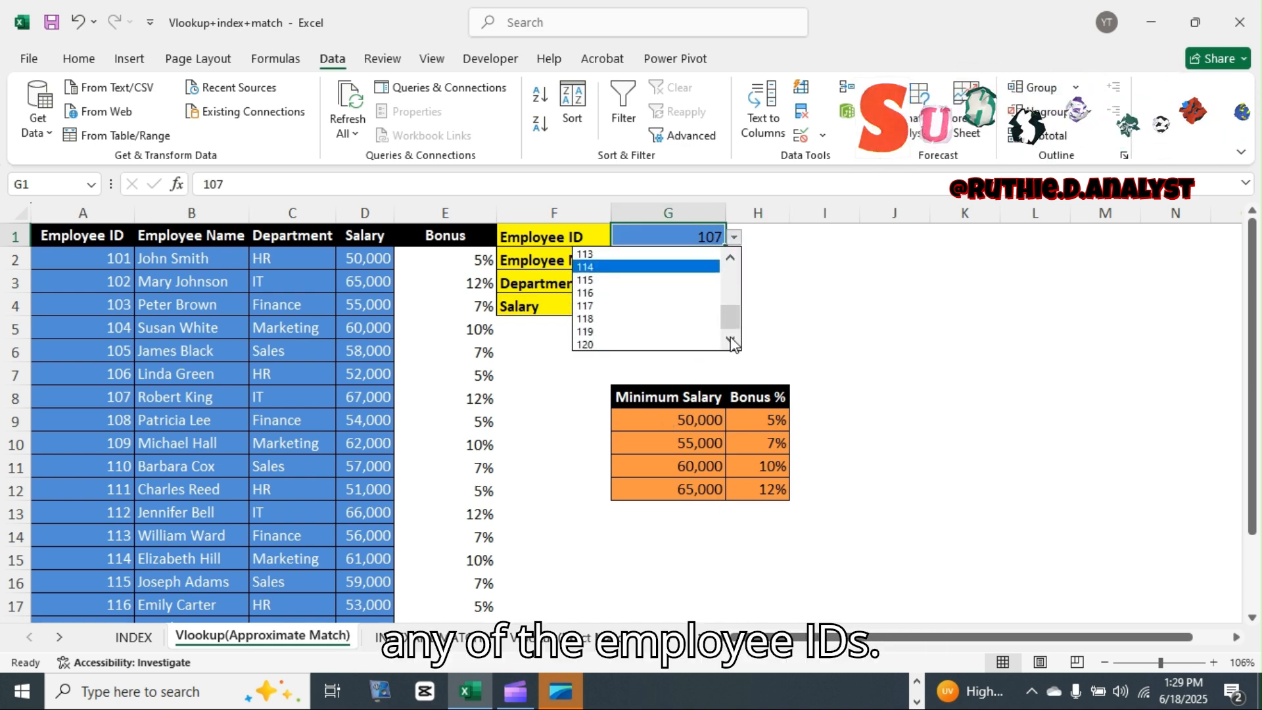
pyautogui.click(610, 318)
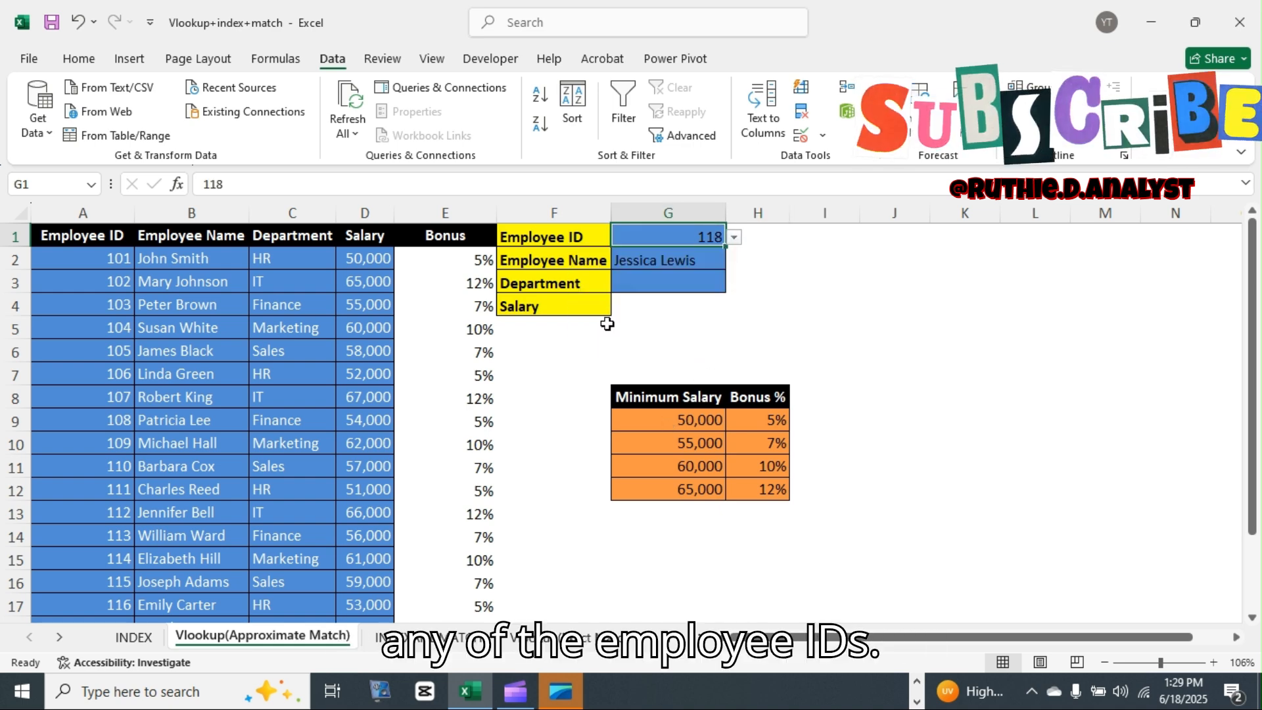
# - Choose 119, 120 and again 119 from the Employee ID dropdown in G1
pyautogui.click(733, 238)
pyautogui.press('Down')
pyautogui.press('Return')
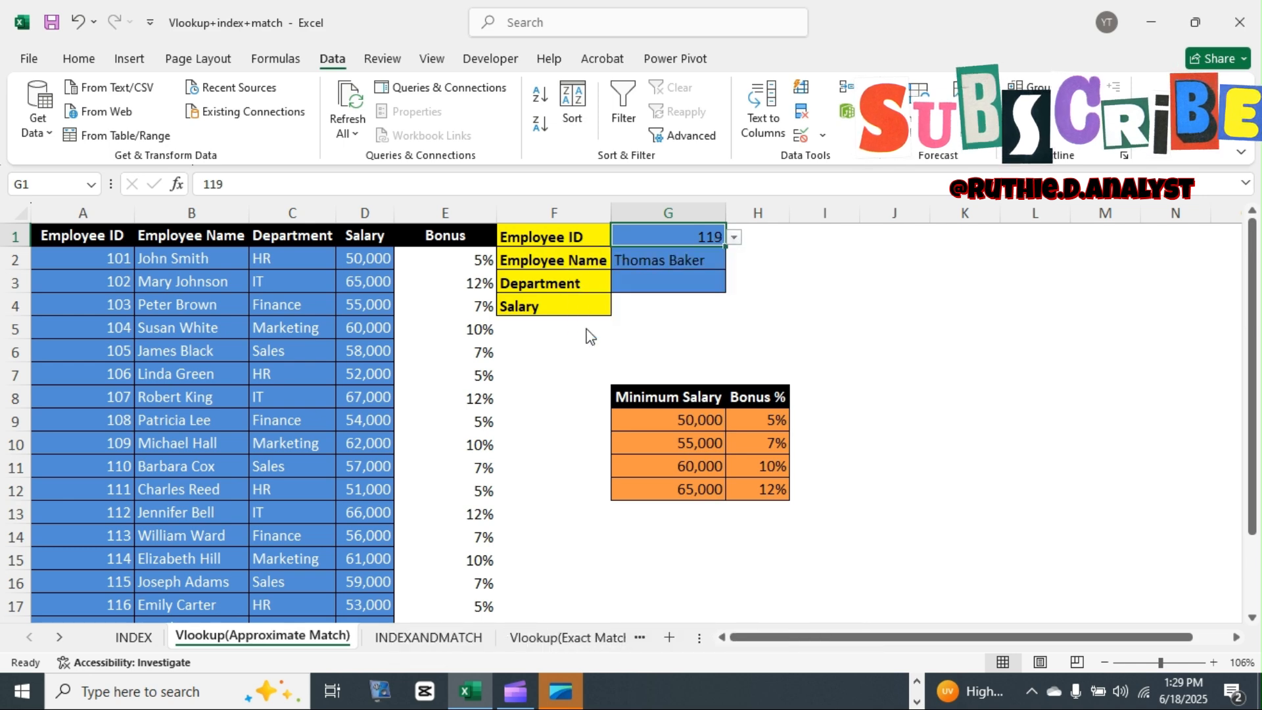
pyautogui.click(734, 240)
pyautogui.click(592, 343)
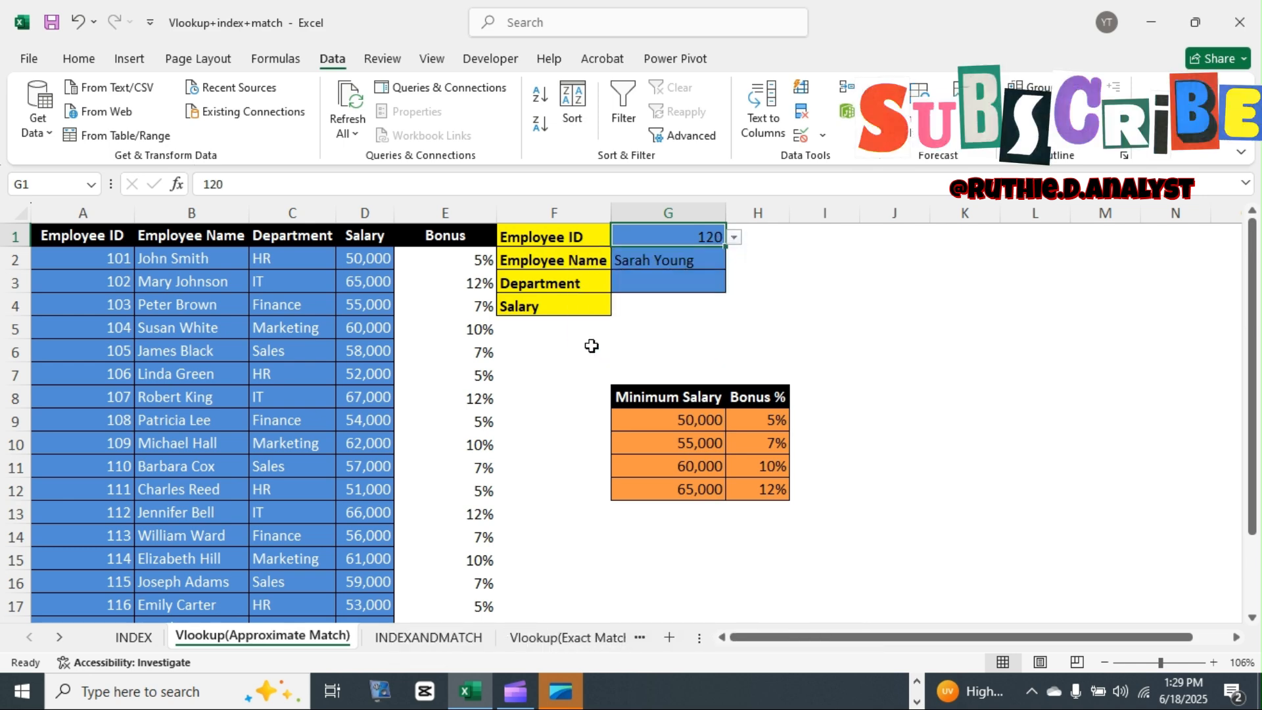
pyautogui.click(735, 239)
pyautogui.click(592, 306)
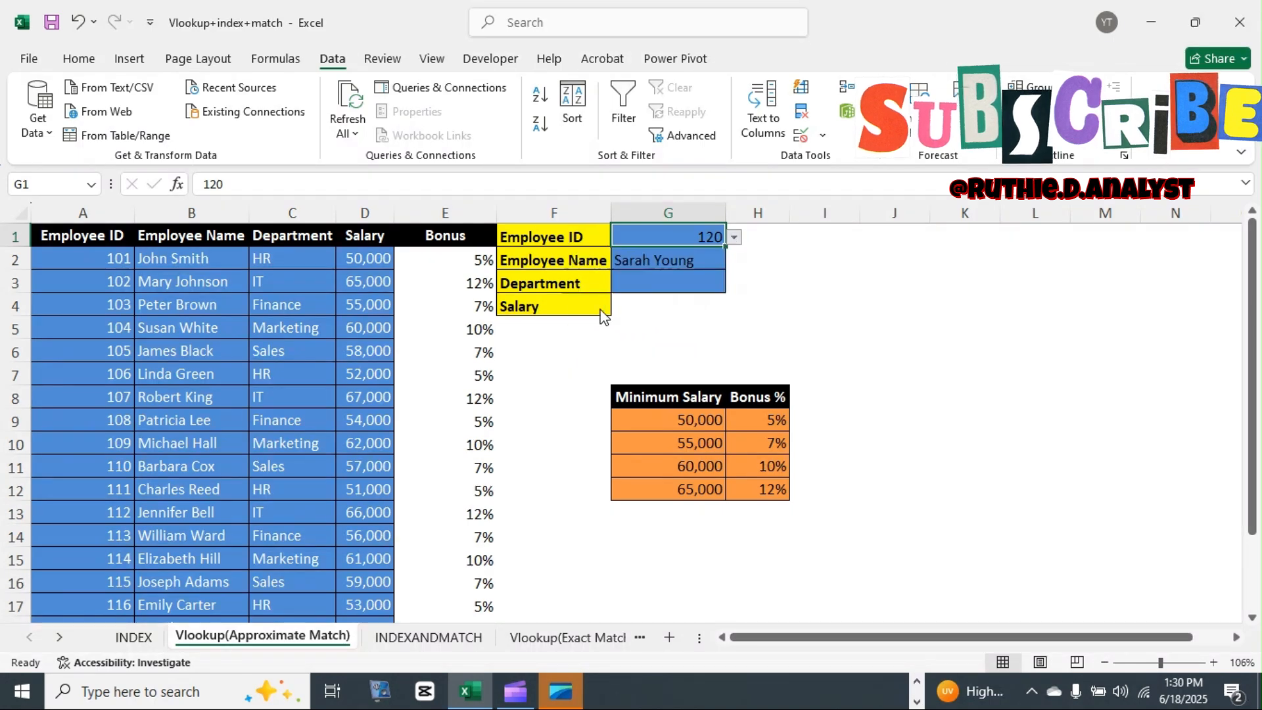
# - Enter =VLOOKUP(G1,A2:C21,3,FALSE) in G3 to look up the selected employee's department with an exact match
pyautogui.click(669, 283)
pyautogui.write('=vlo')
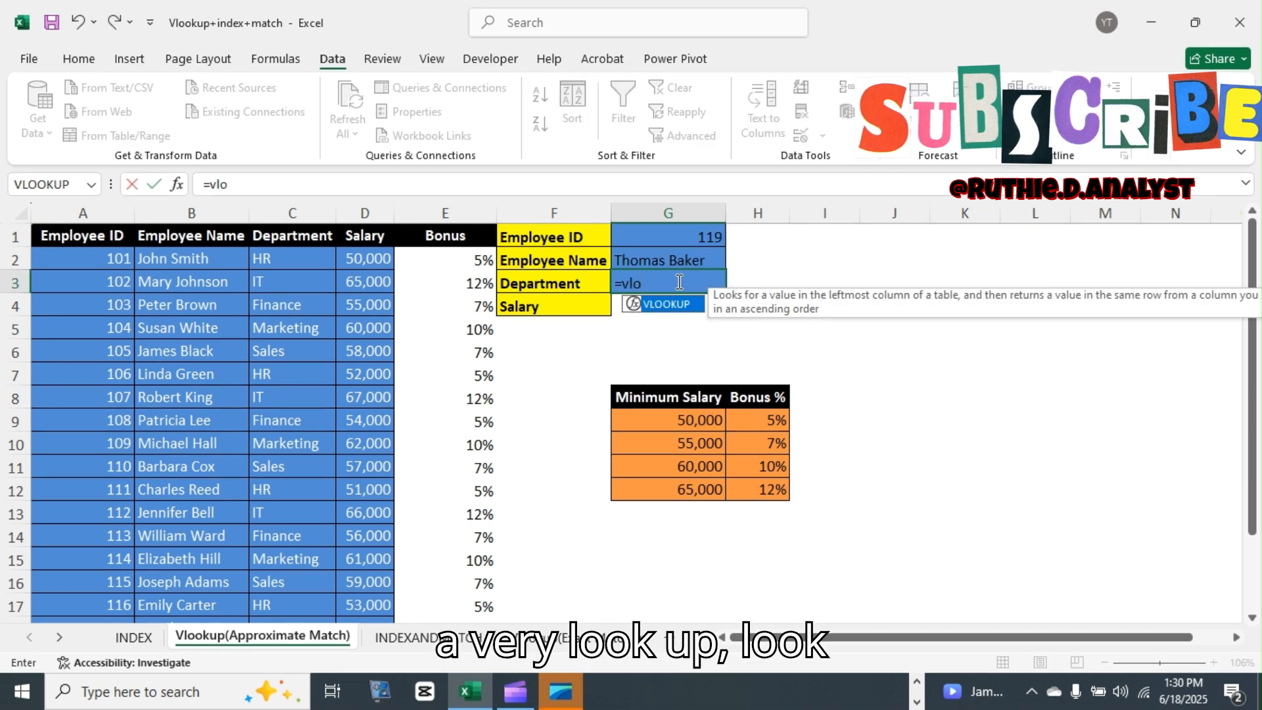
pyautogui.press('Tab')
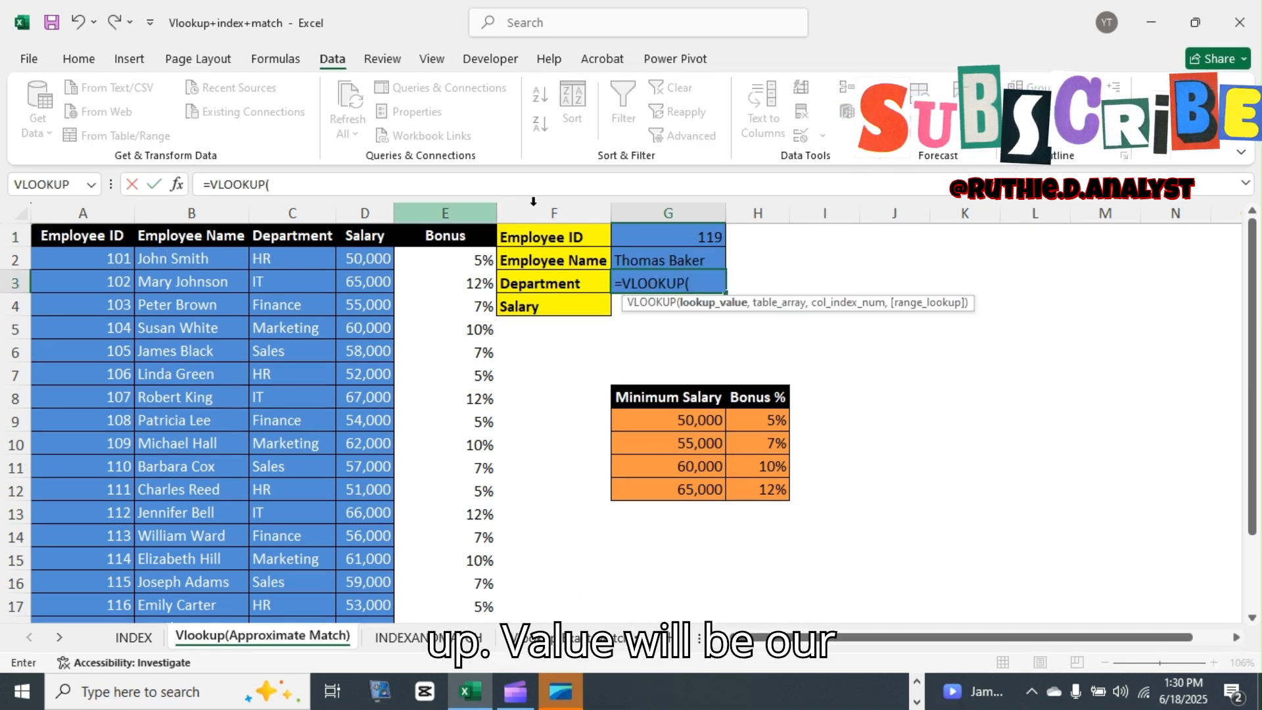
pyautogui.click(645, 235)
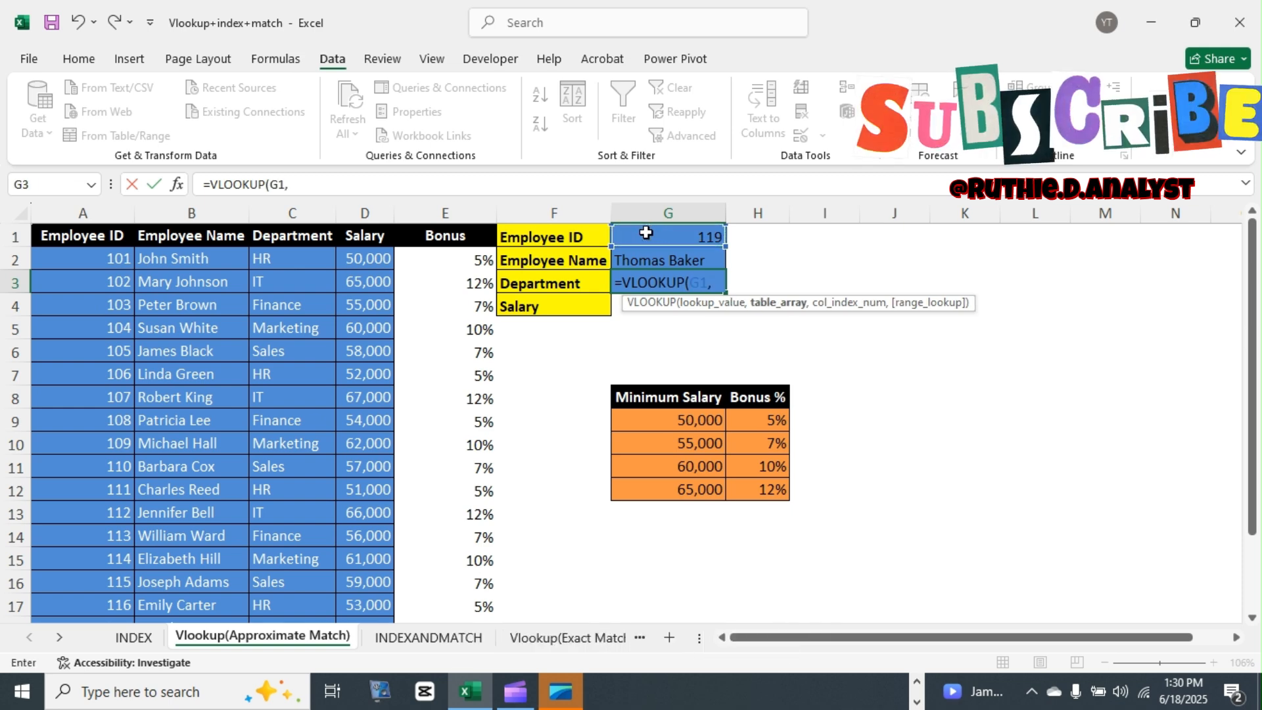
pyautogui.click(74, 251)
pyautogui.moveTo(74, 252); pyautogui.dragTo(264, 254)
pyautogui.hotkey('ctrl', 'shift', 'Down')
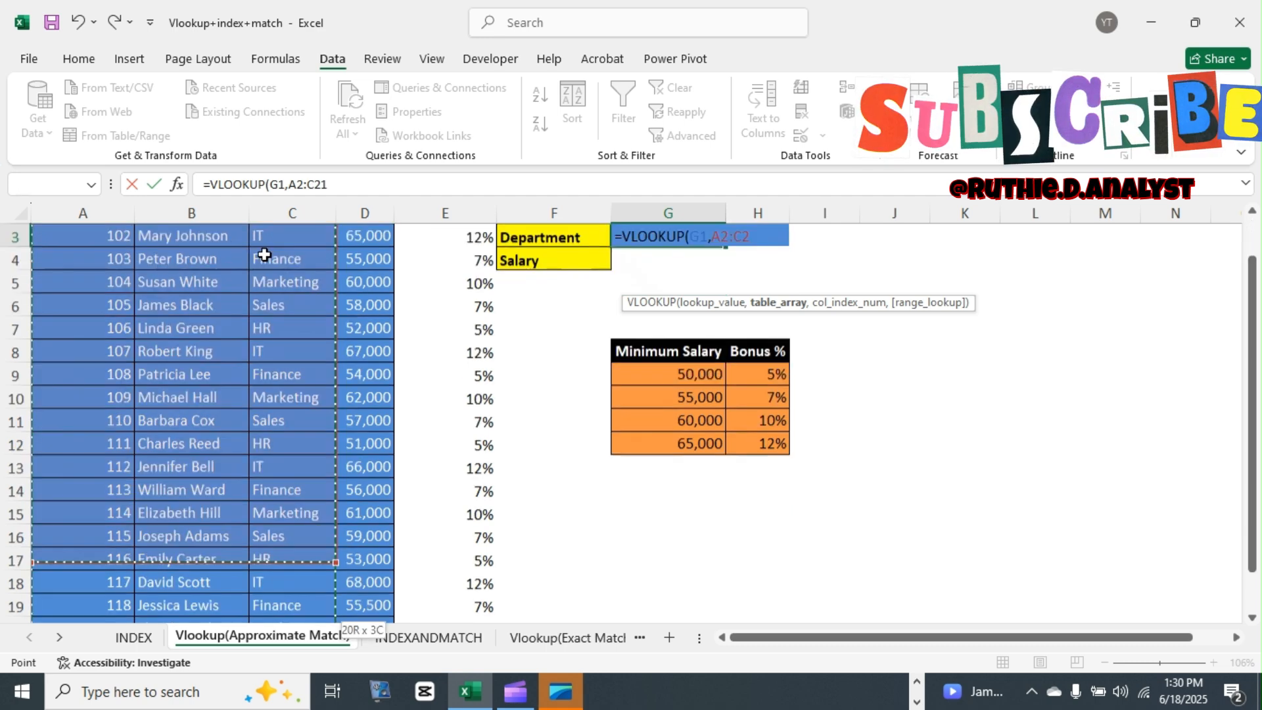
pyautogui.write(',3')
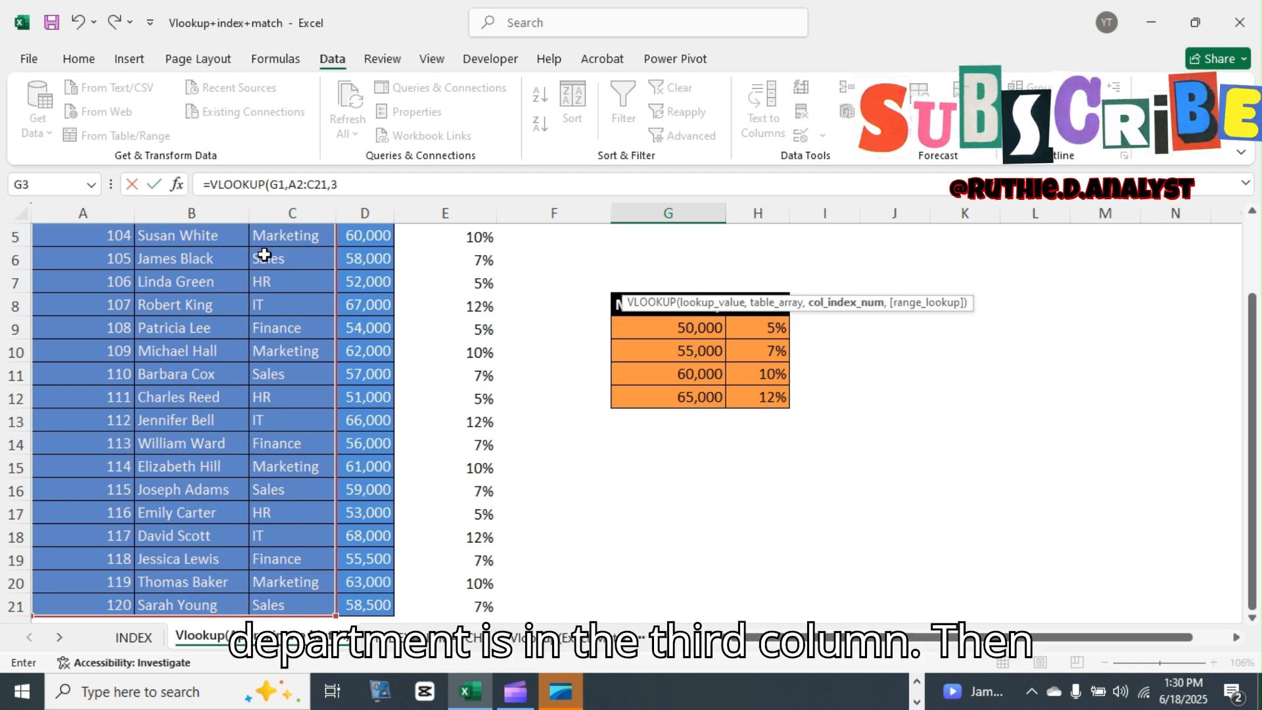
pyautogui.write(',')
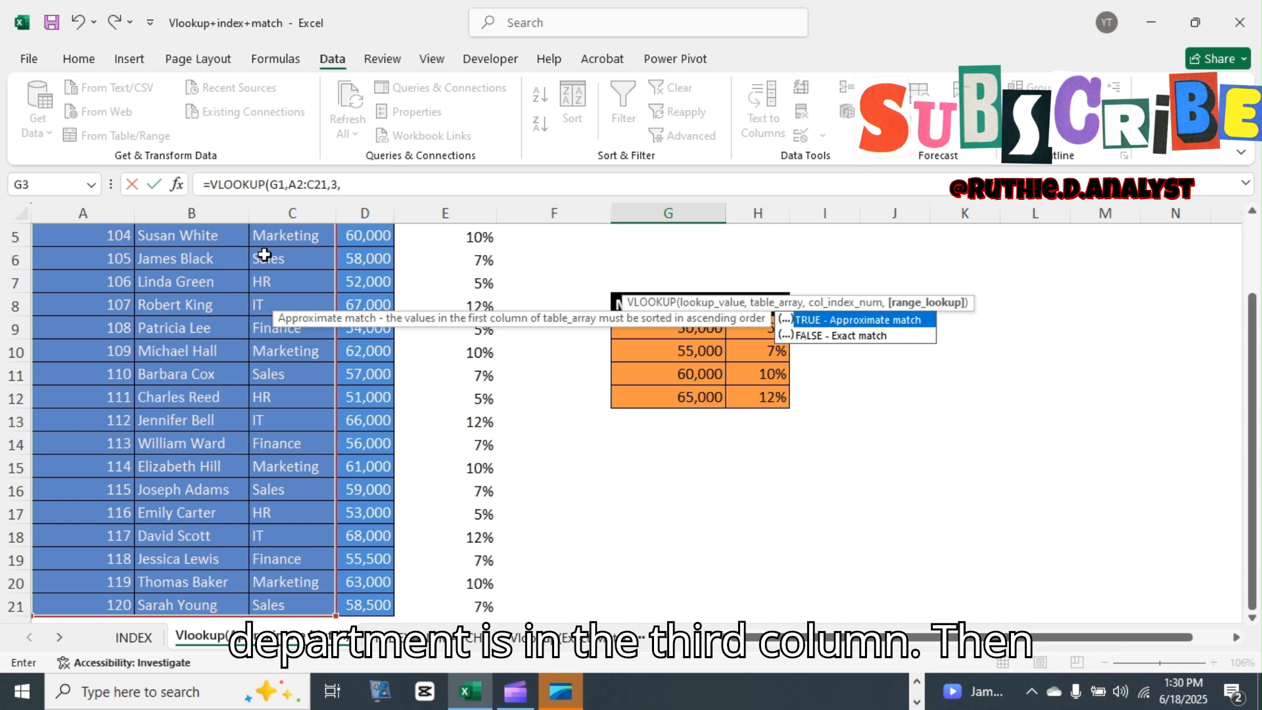
pyautogui.press('Tab')
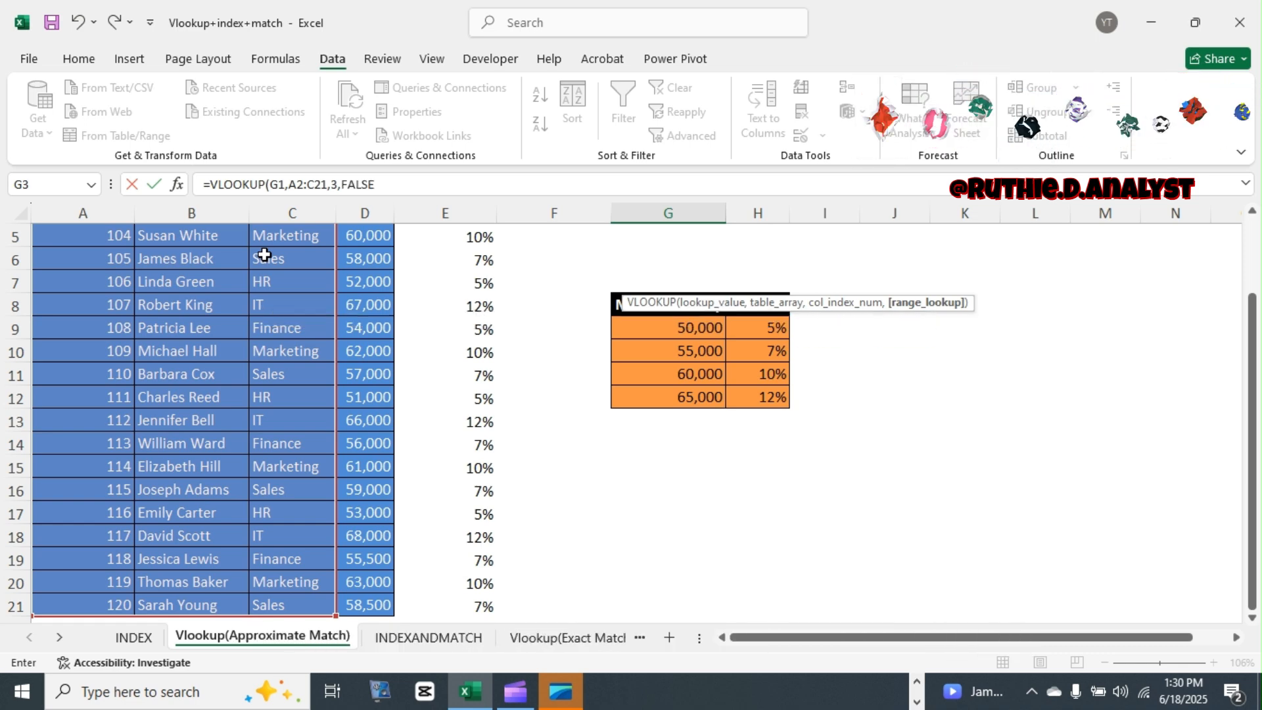
pyautogui.press('Return')
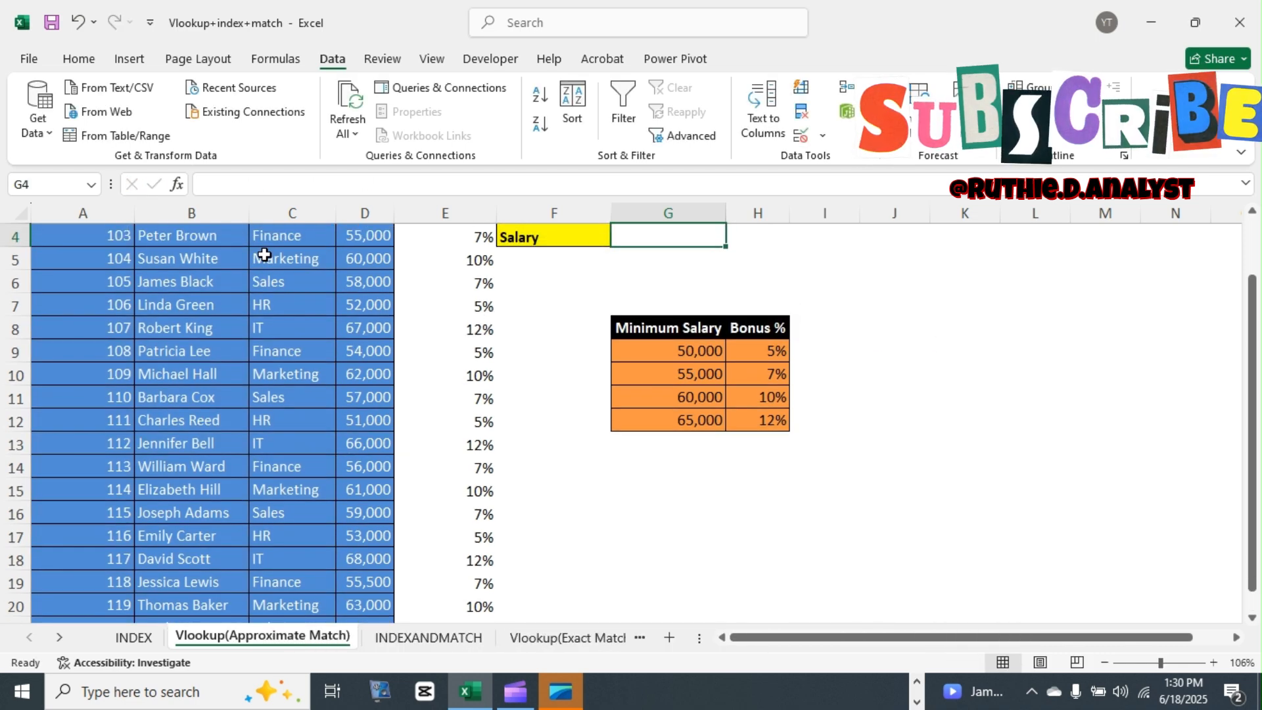
# - Choose 109 from the Employee ID dropdown in G1
pyautogui.moveTo(1252, 420); pyautogui.dragTo(1253, 366)
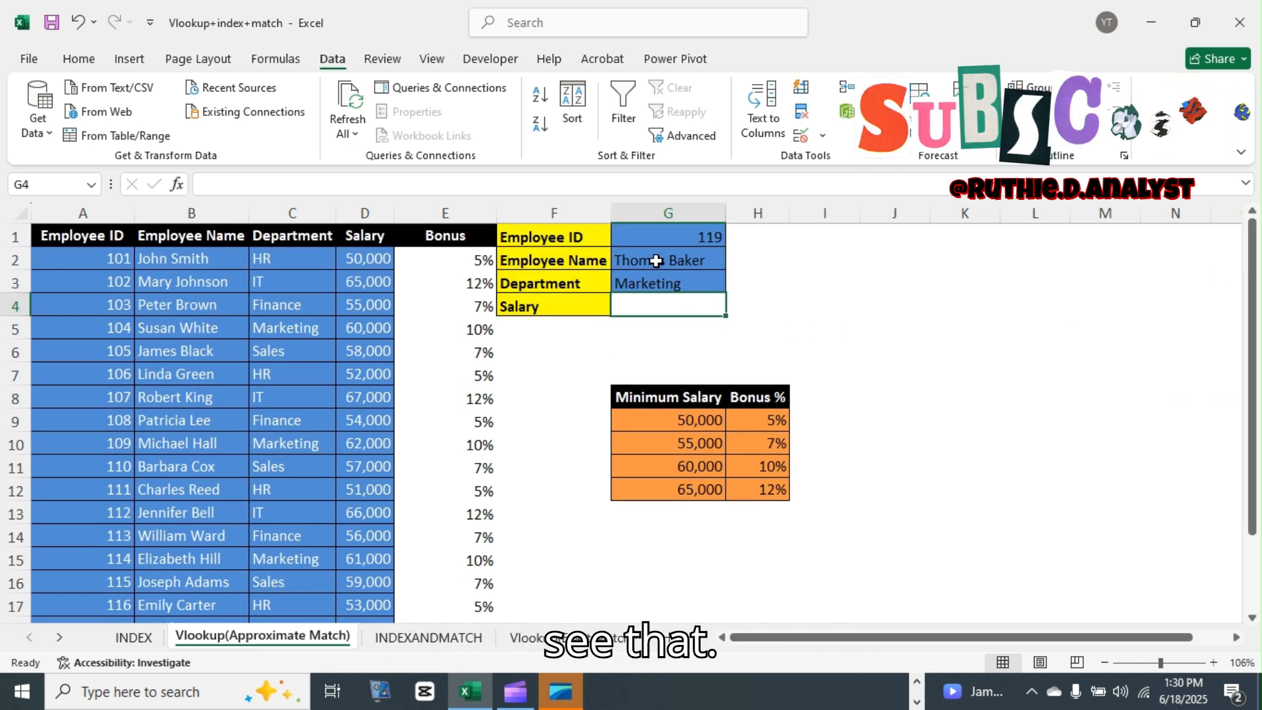
pyautogui.click(720, 238)
pyautogui.click(733, 237)
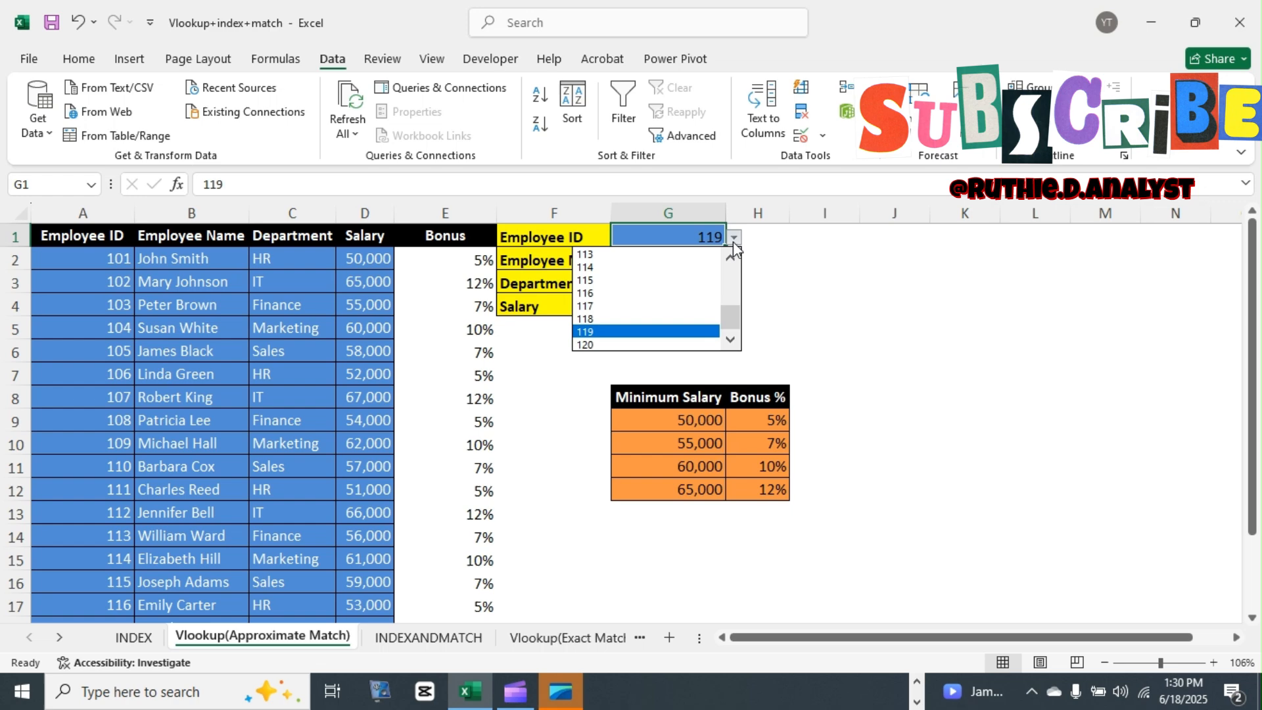
pyautogui.click(635, 254)
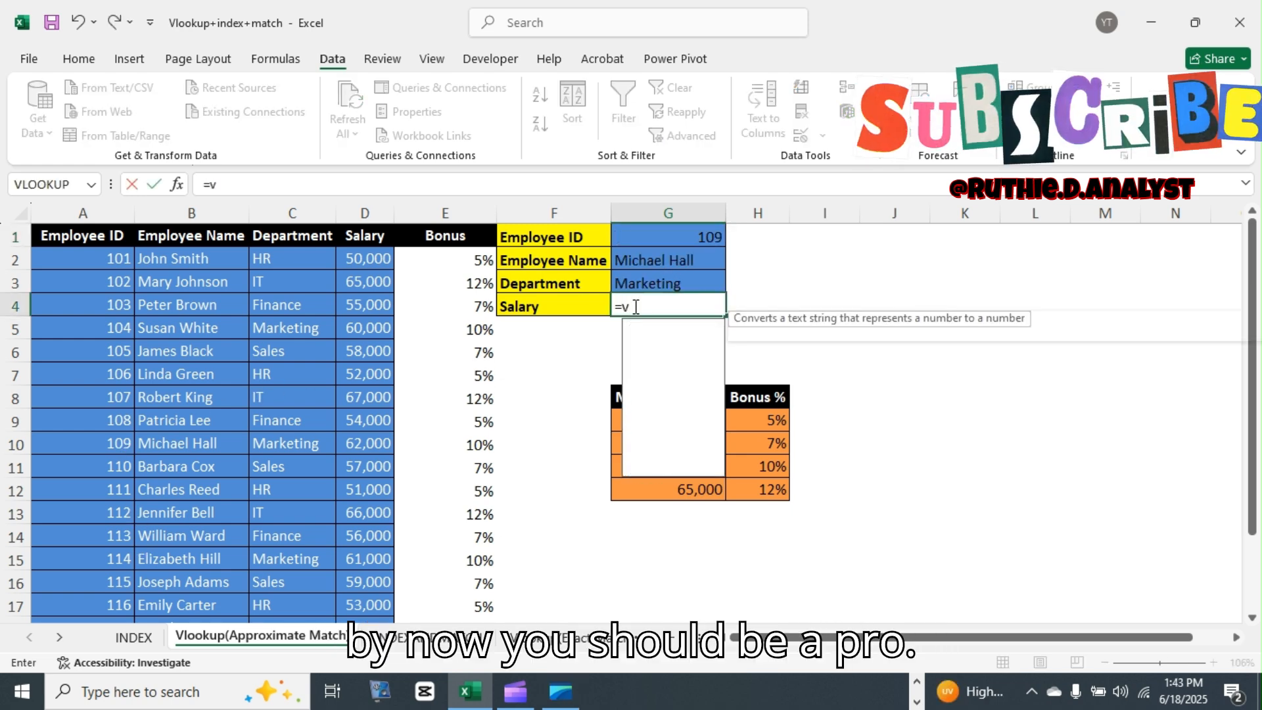
# - Enter =VLOOKUP(G1,A2:D21,4,FALSE) in G4 to look up the selected employee's salary with an exact match
pyautogui.write('l')
pyautogui.press('Tab')
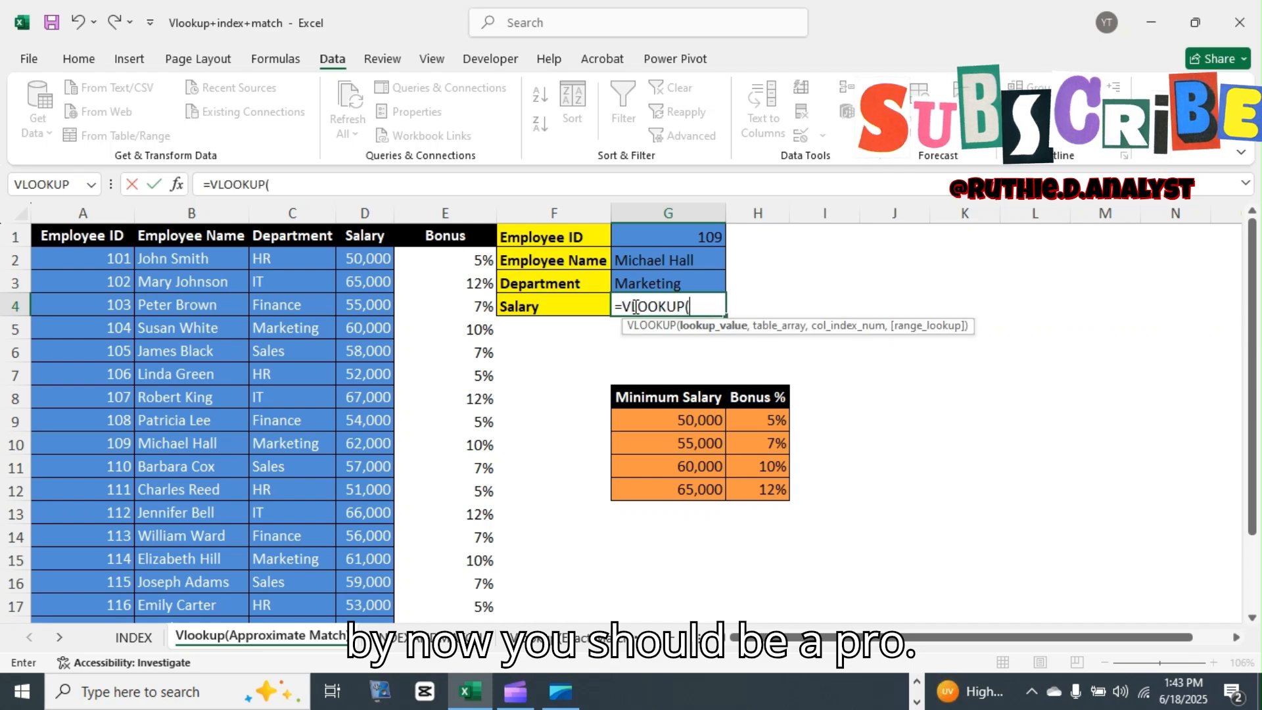
pyautogui.click(695, 238)
pyautogui.write(',')
pyautogui.moveTo(80, 251); pyautogui.dragTo(360, 259)
pyautogui.hotkey('ctrl', 'shift', 'Down')
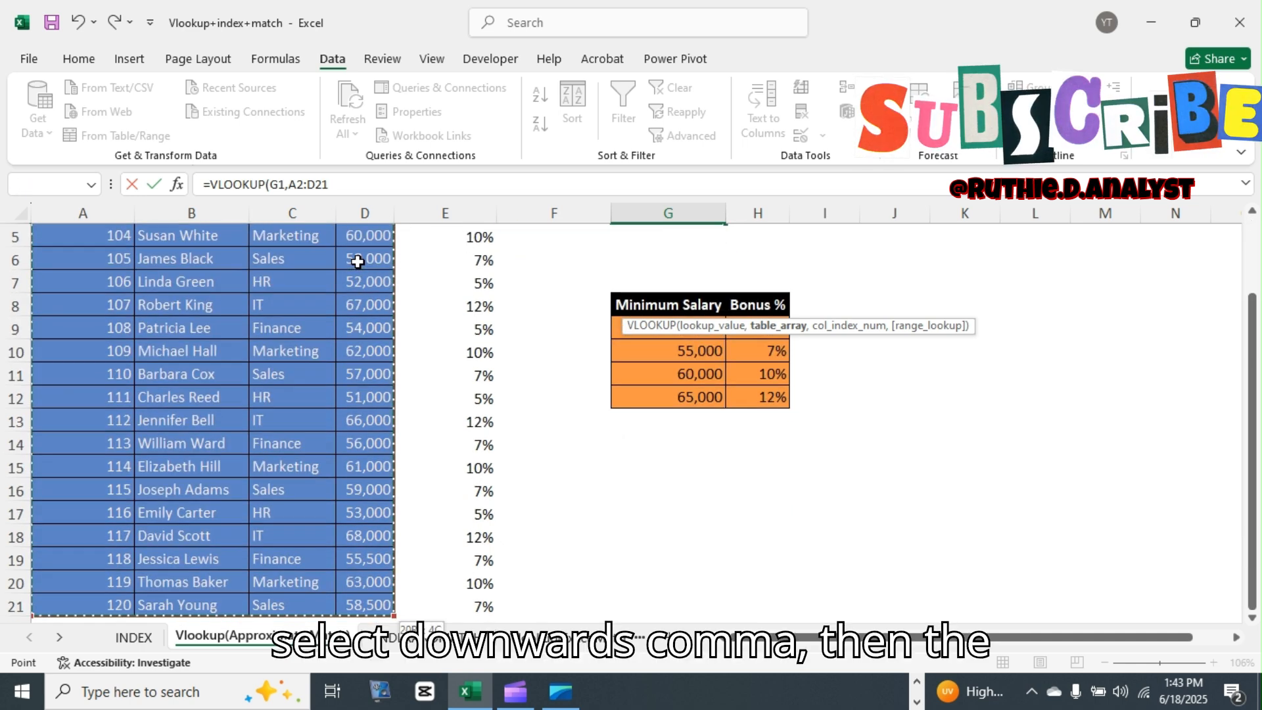
pyautogui.write(',')
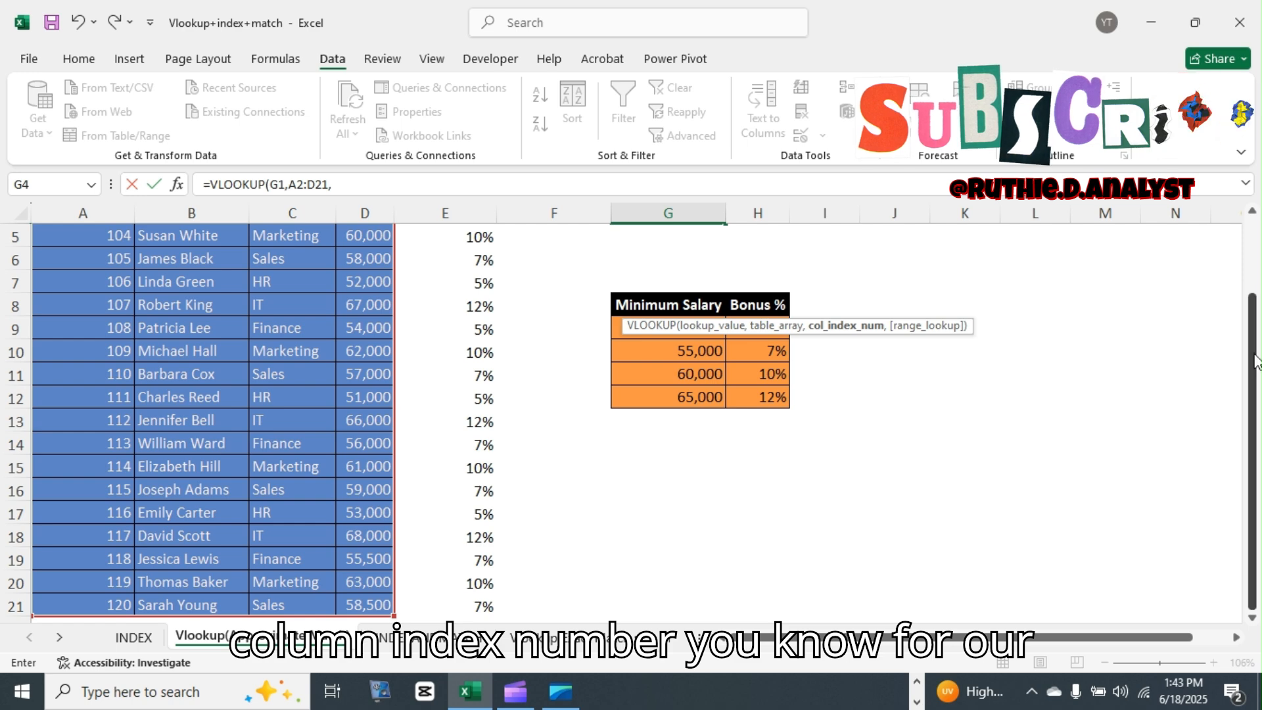
pyautogui.scroll(2, 1259, 358)
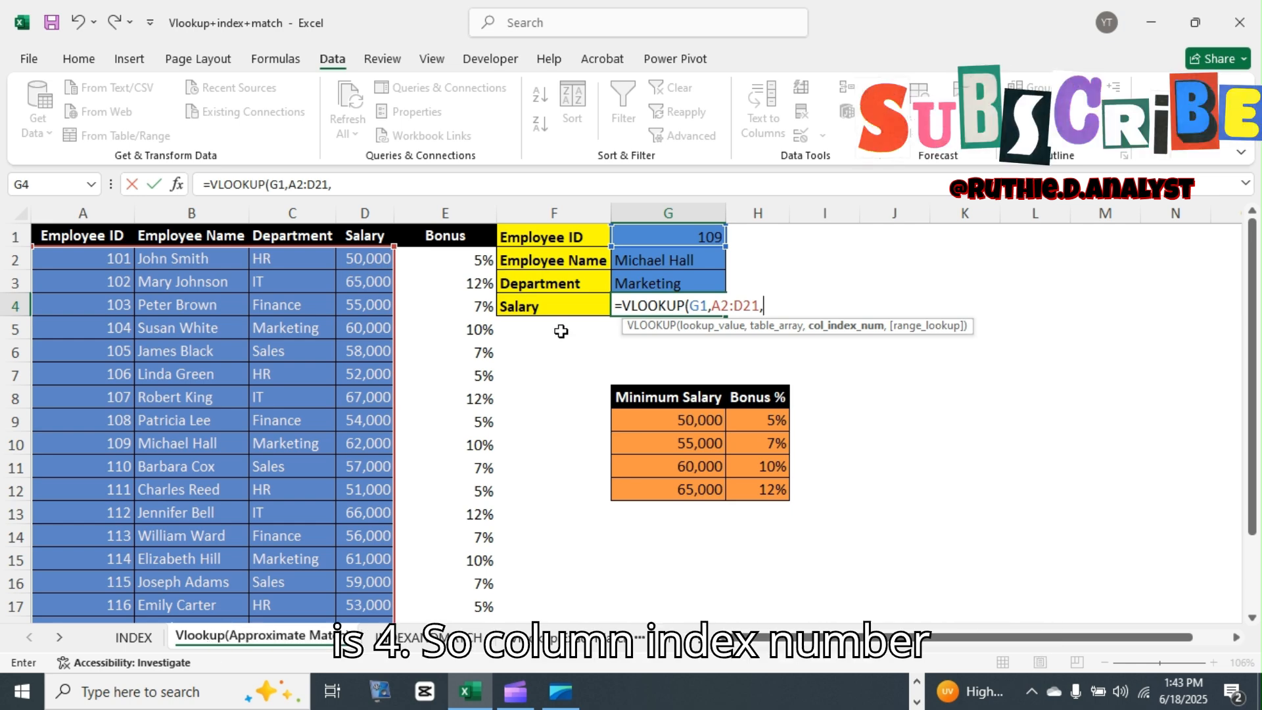
pyautogui.write(',')
pyautogui.press('Down')
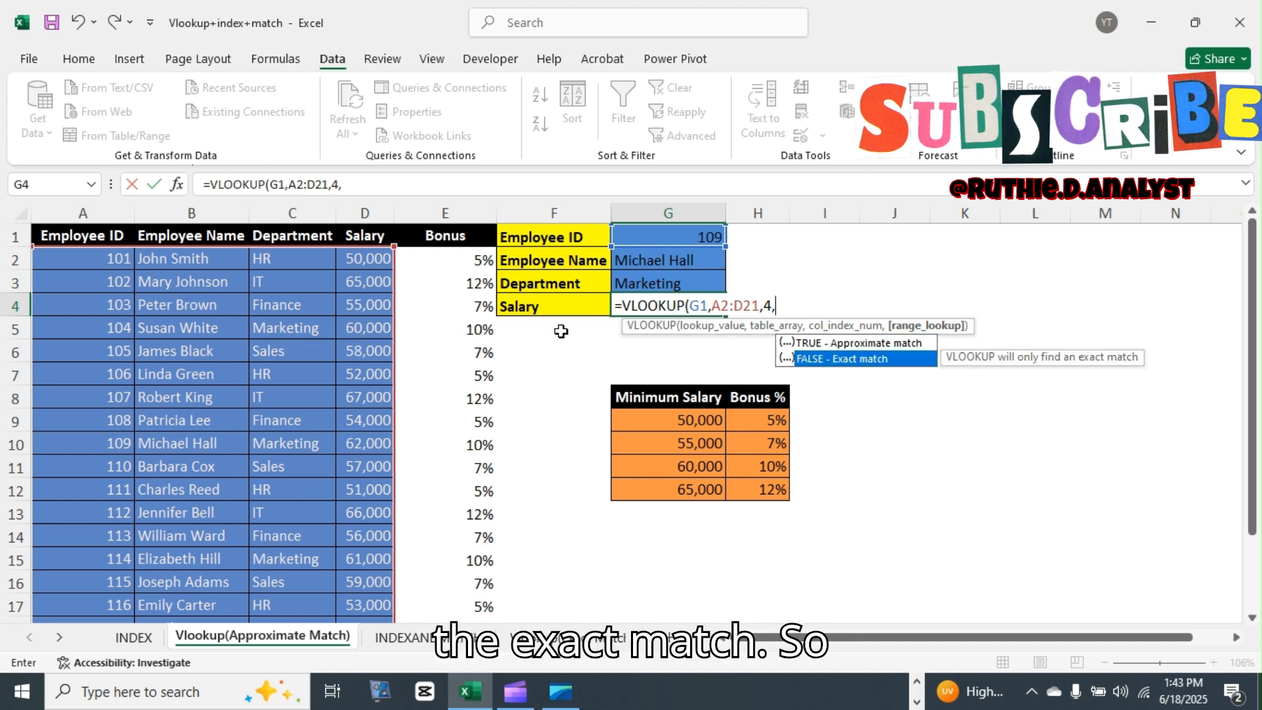
pyautogui.press('Tab')
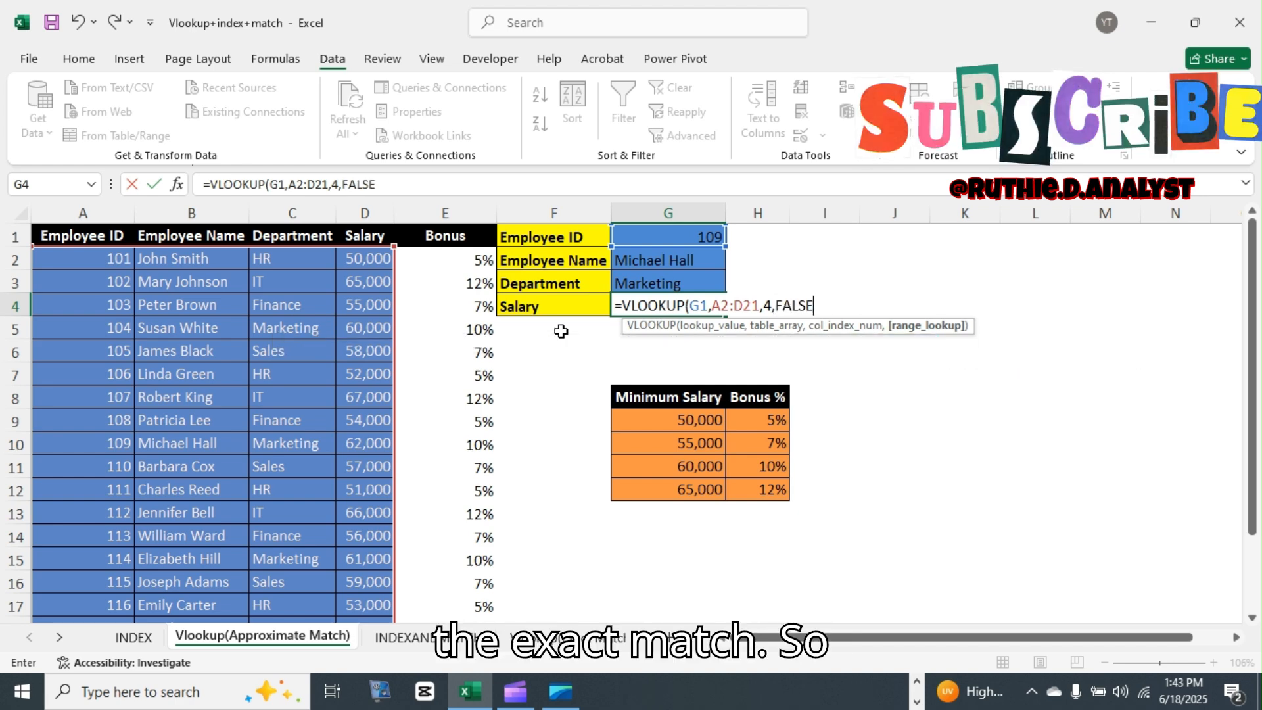
pyautogui.press('Return')
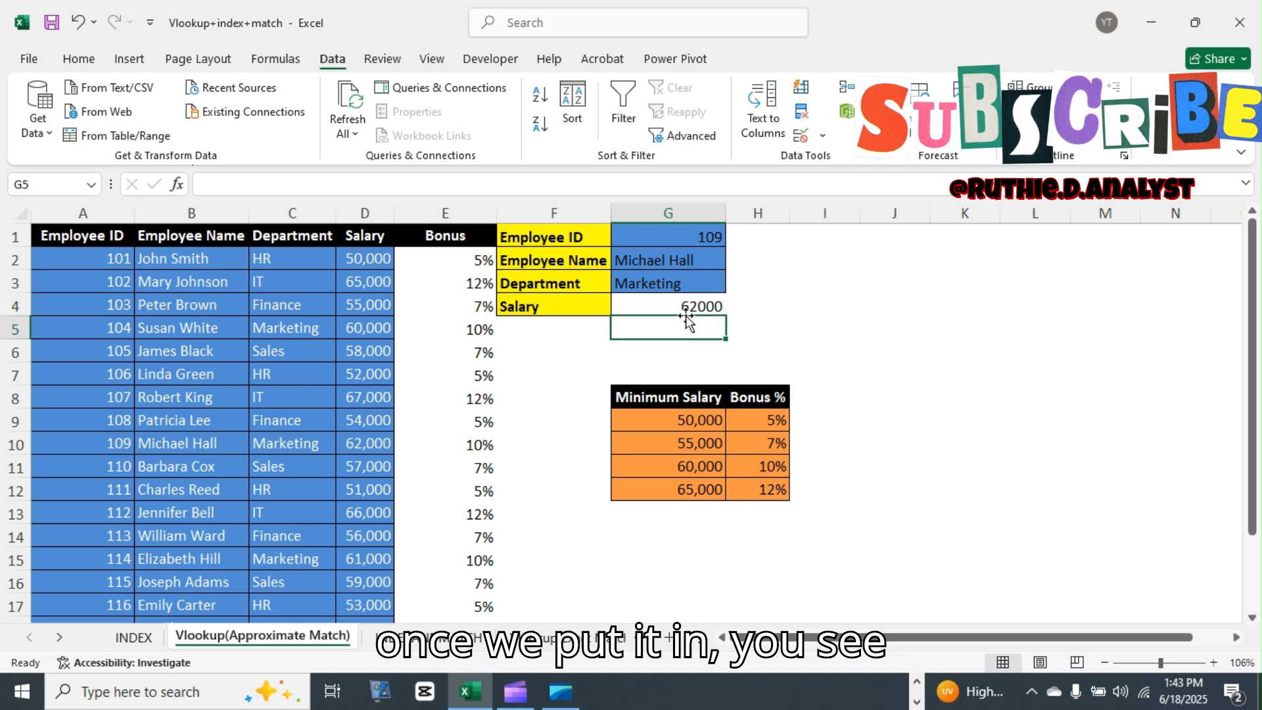